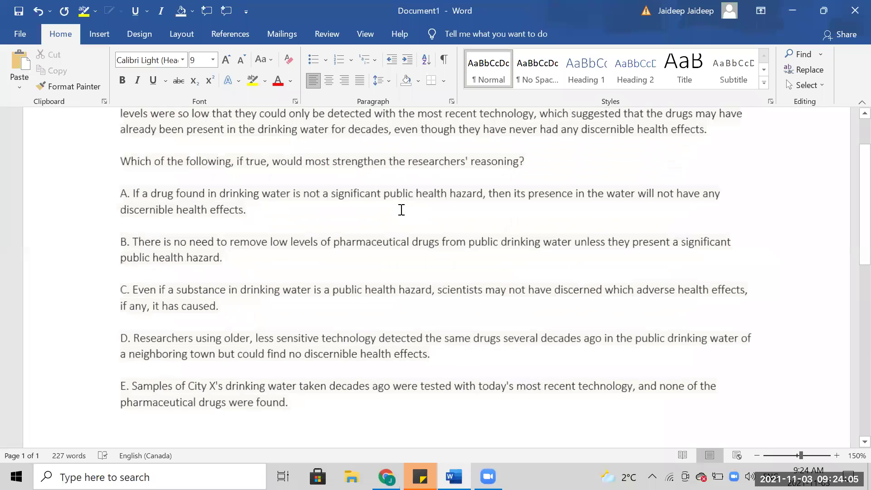
- Highlight the phrase "even though they have never had any discernible health effects" in the passage in bright green
scroll(402, 210, "up", 2)
scroll(402, 209, "down", 1, "ctrl")
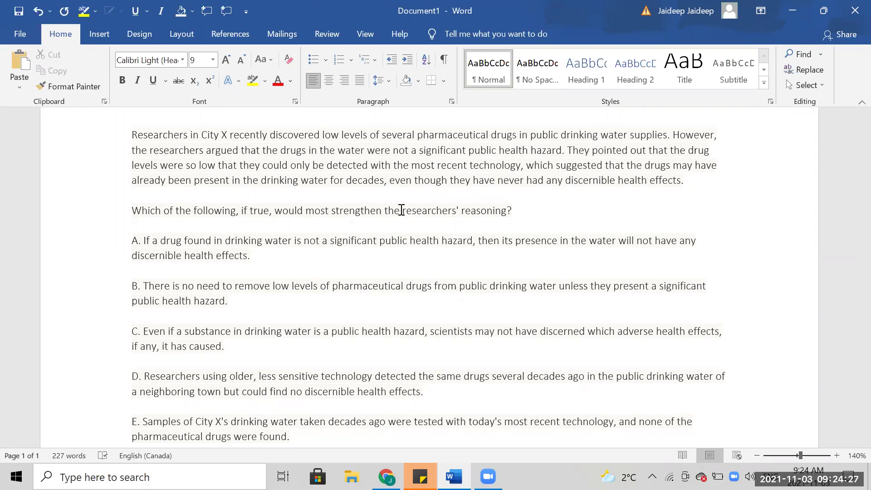
left_click_drag(332, 135, 376, 137)
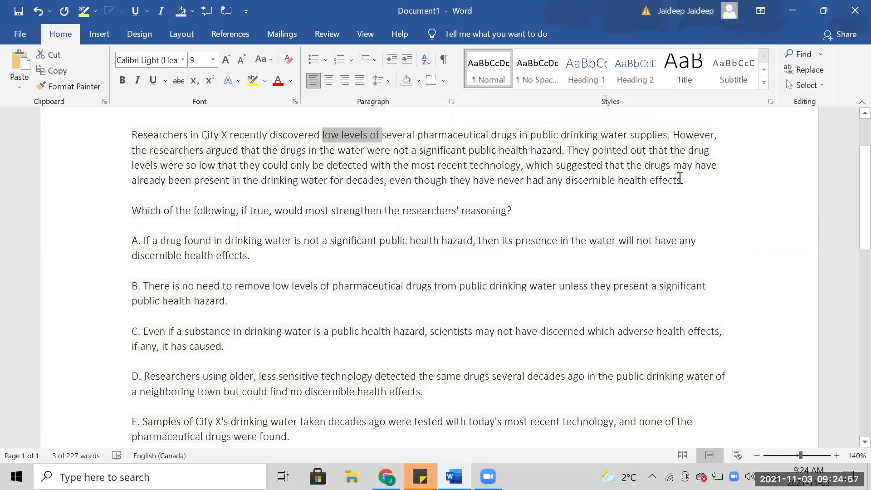
left_click_drag(682, 181, 400, 181)
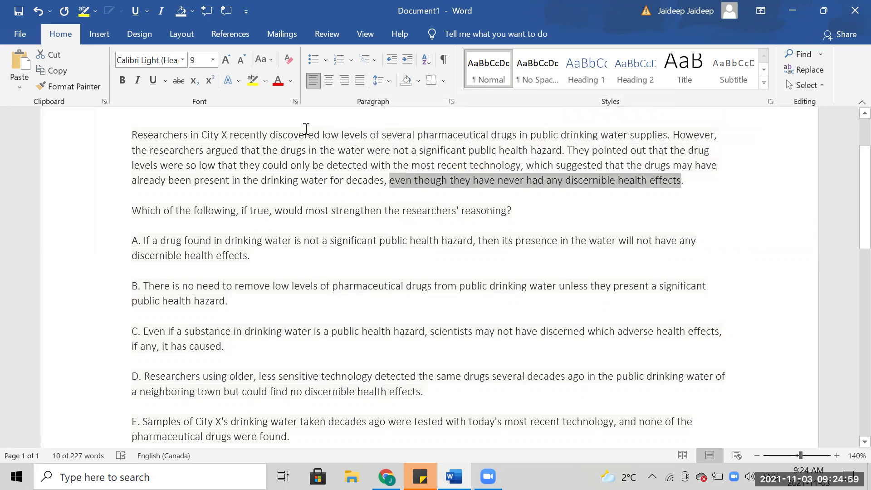
left_click(265, 81)
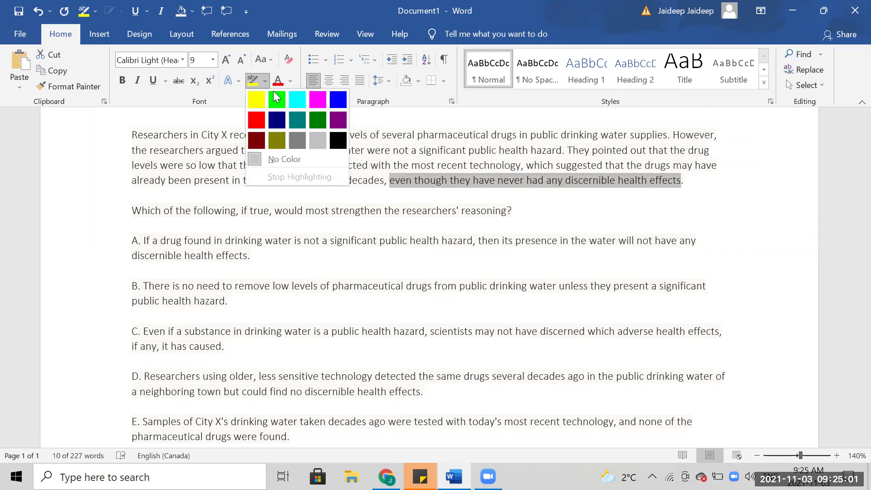
left_click(273, 94)
left_click(662, 261)
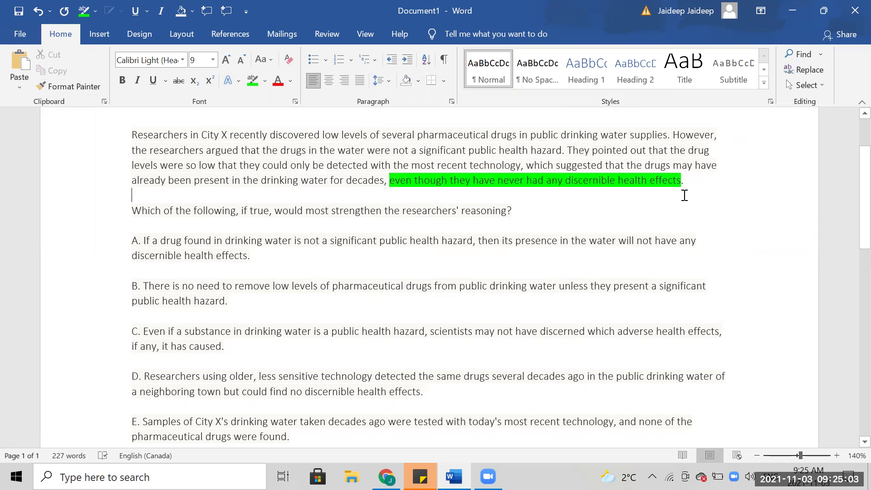
- Attach a comment to the green-highlighted phrase reading "Are we taking this for granted ?"
left_click_drag(699, 182, 399, 181)
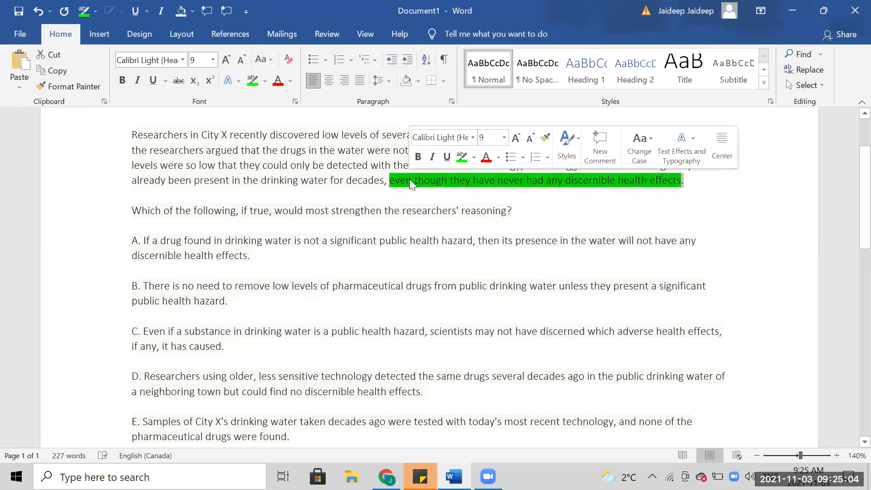
left_click(96, 27)
left_click(561, 50)
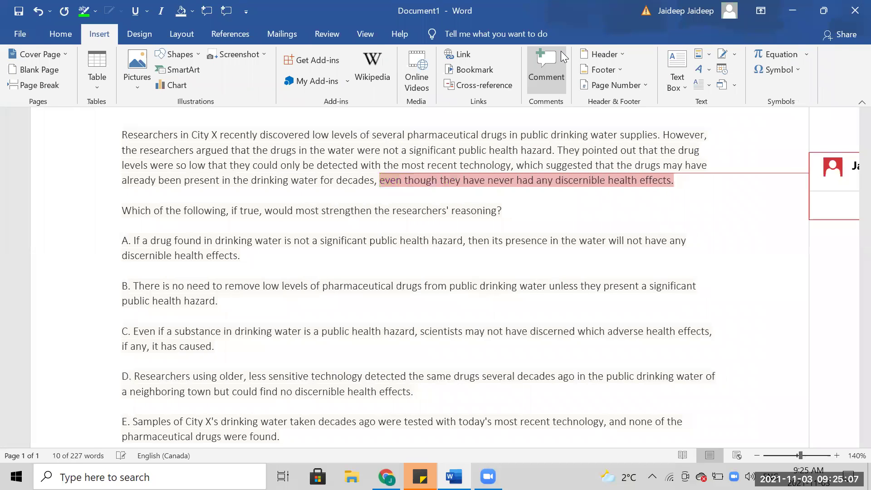
type("Are we taking thi")
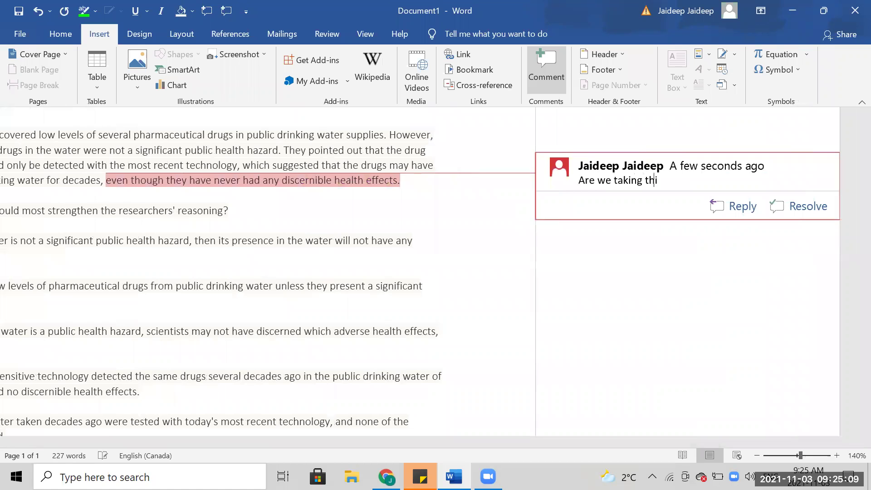
type("s for granted ?")
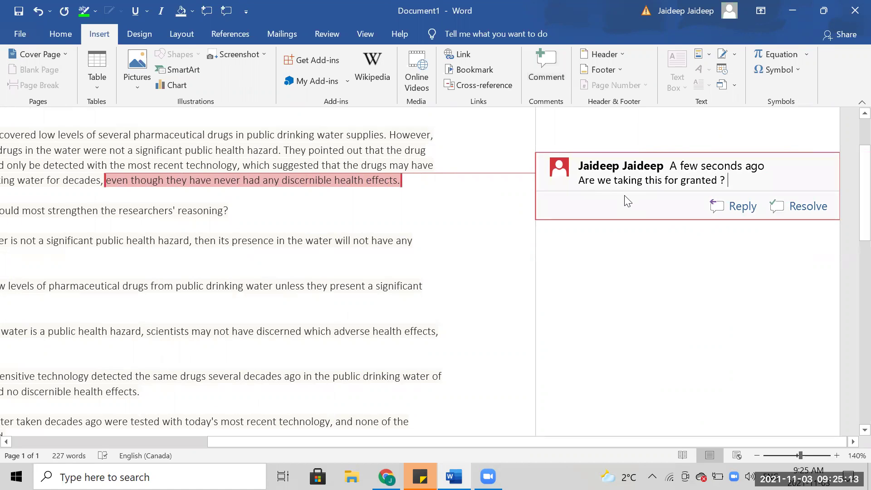
- Below a blank line in the comment, add "Maybe this is the secret reason for the cause of existing diseases we see in city x"
scroll(626, 200, "down", 3)
key("Return")
key("Return")
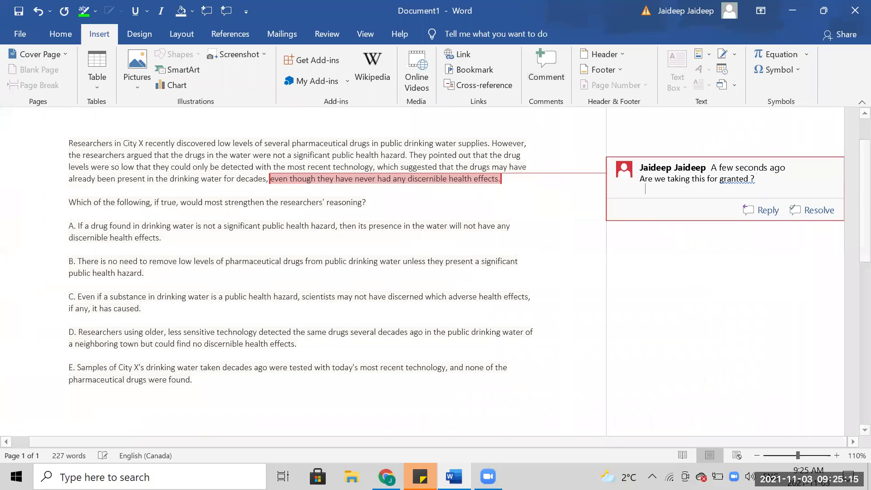
type("Maybe this is the seret")
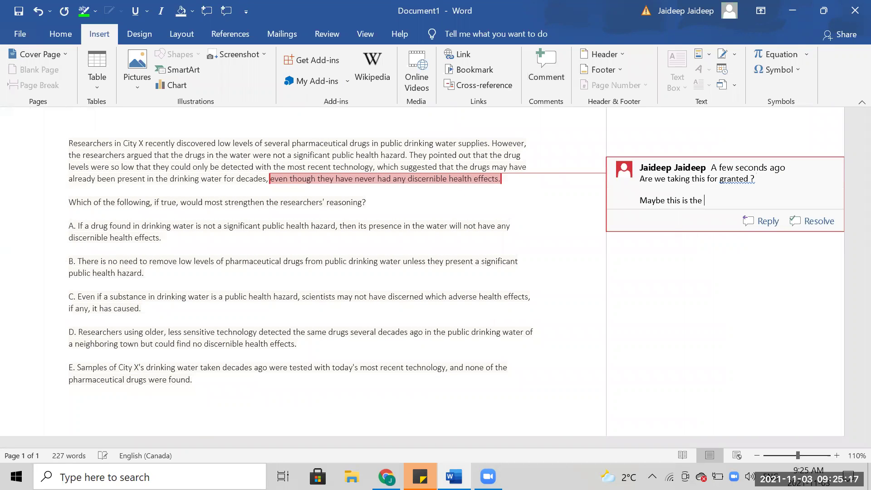
key("BackSpace")
key("BackSpace")
type("et reason for the cau")
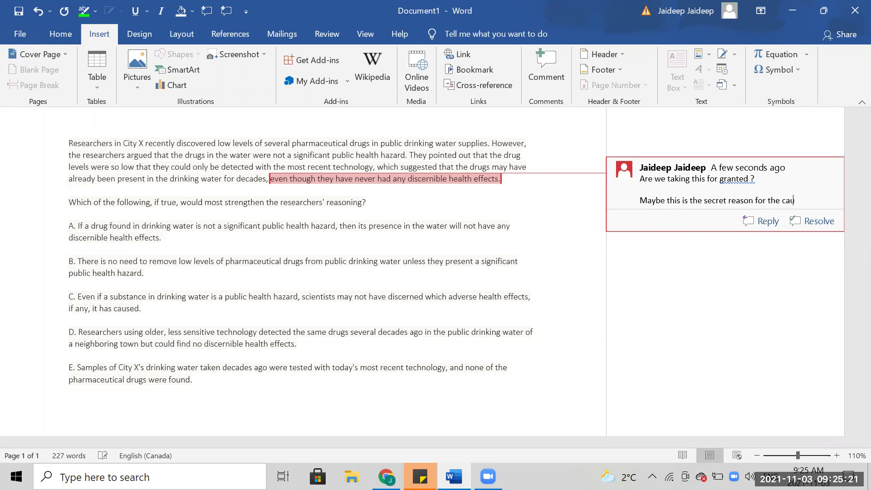
type("se of existing dise")
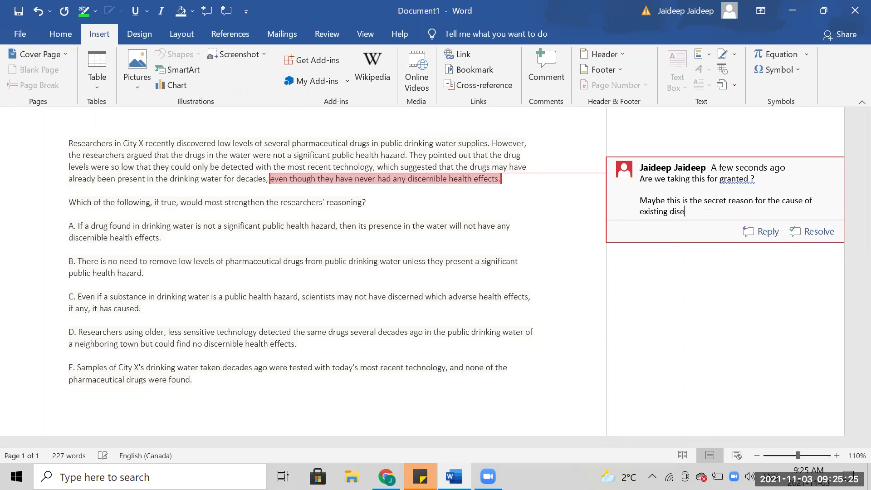
type("ases we see in city x")
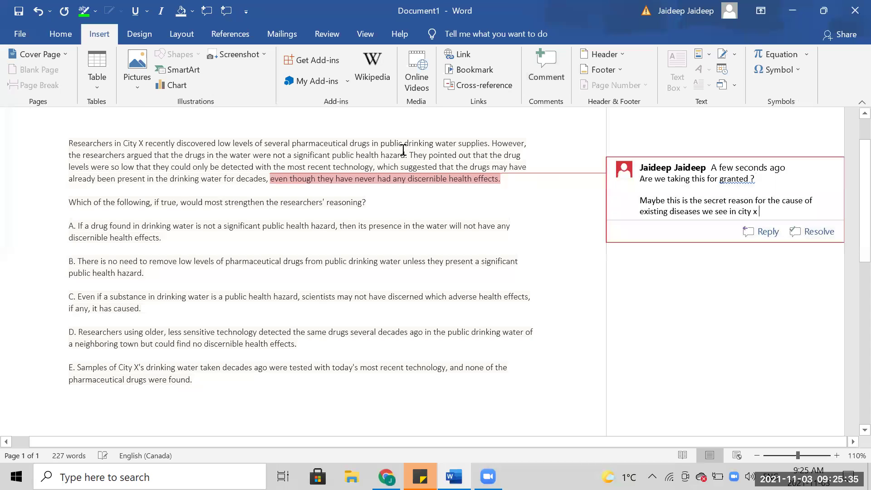
- Highlight "significant public health hazard" in the passage's second sentence in turquoise
mouse_move(406, 155)
left_mouse_down()
mouse_move(279, 154)
mouse_move(301, 154)
left_mouse_up()
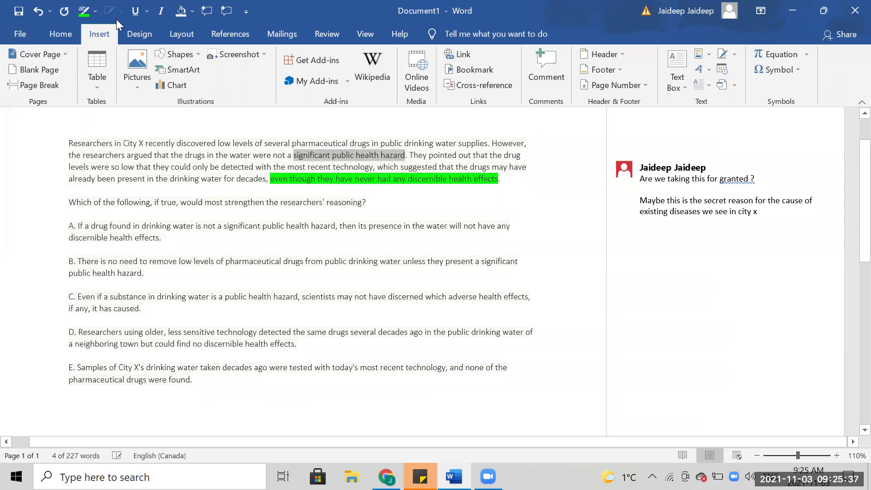
left_click(60, 34)
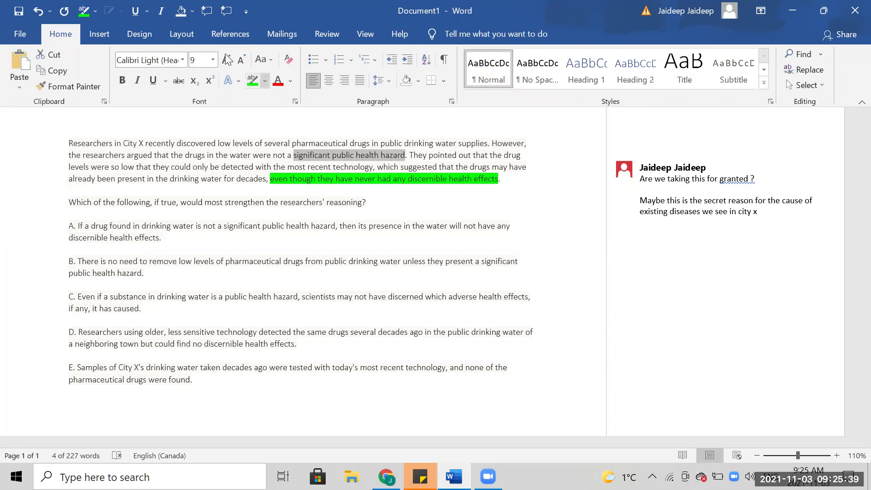
left_click(265, 81)
left_click(298, 100)
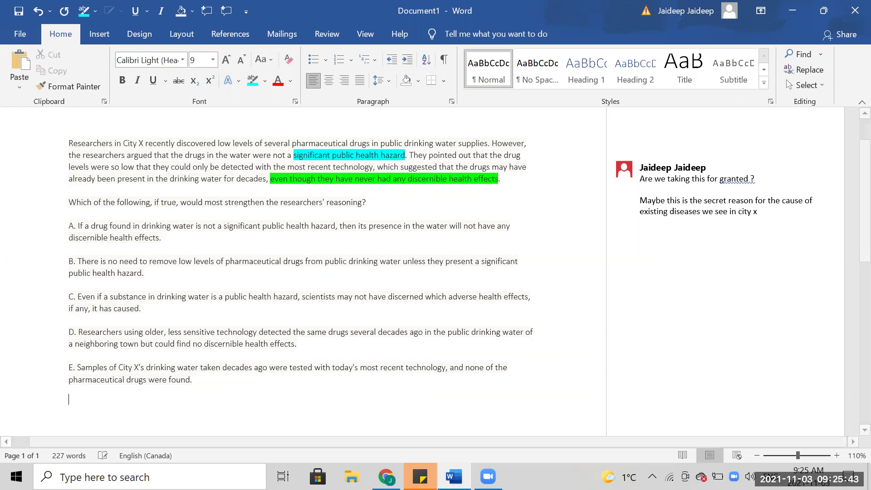
- Below option E, start a note: "Listen – this is always been there and we are accustomed to some diseases in our society (Flu ,"
key("Return")
type("listen")
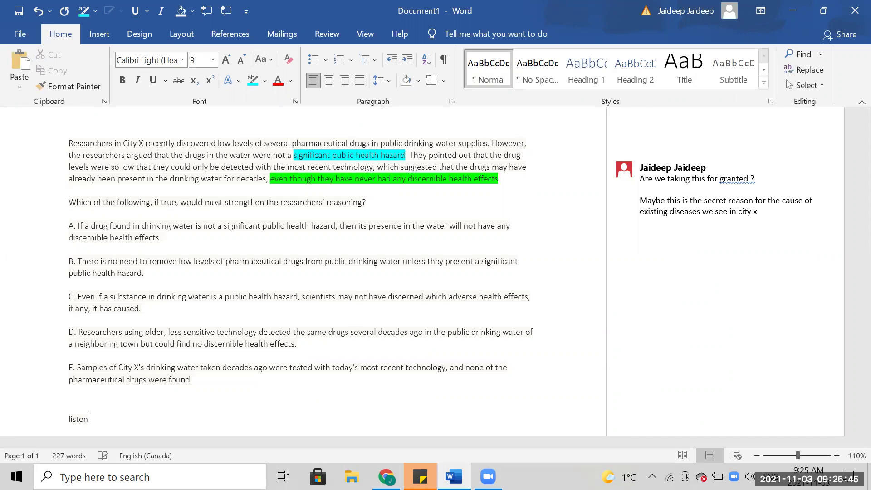
type(" - this is always been there and")
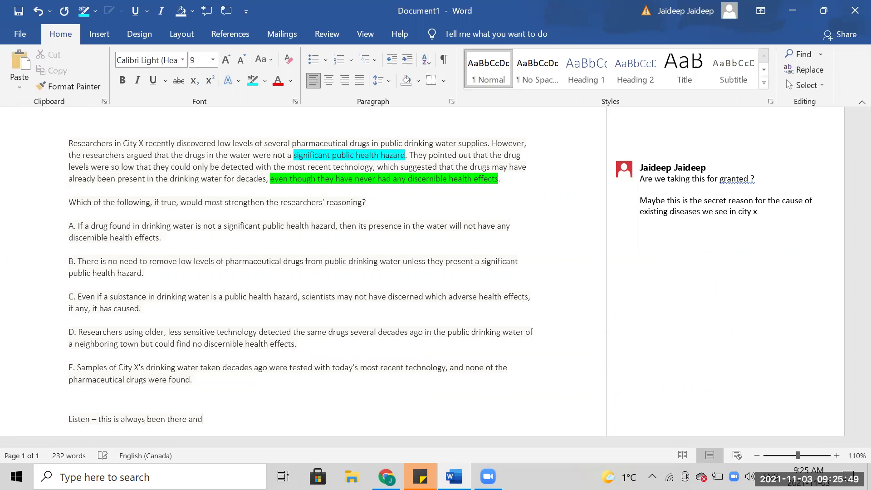
type(" we are accustomed to some ")
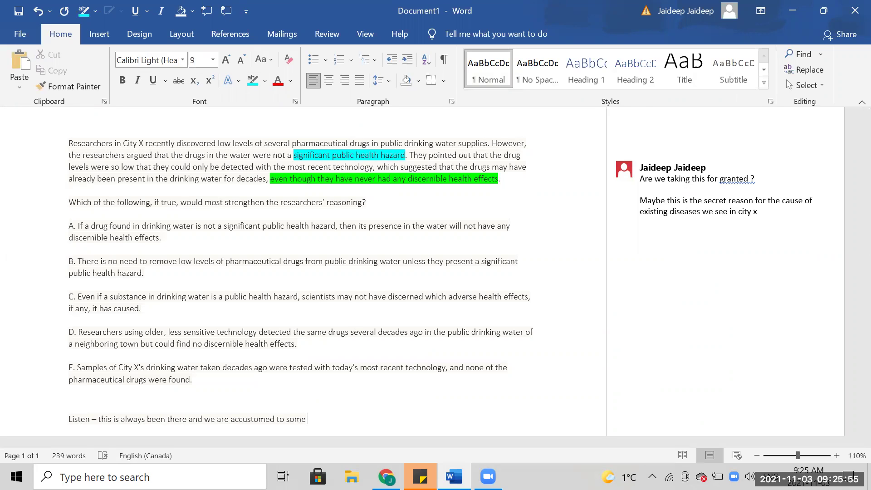
type("diseases in our society (Flu ,")
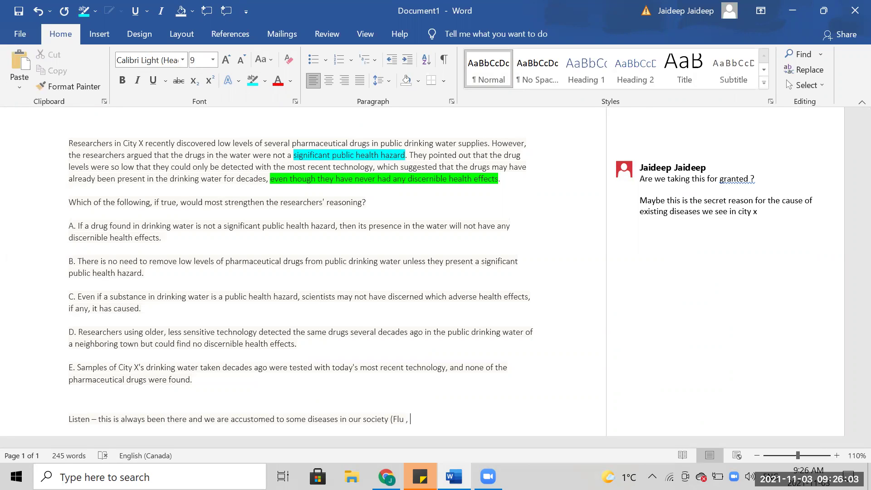
- Complete the "Listen" note with "viral fever....) – so we are willing ot accept that"
type("viral fever")
type("....) -- ")
type("so we are willing")
type(" ot accept that")
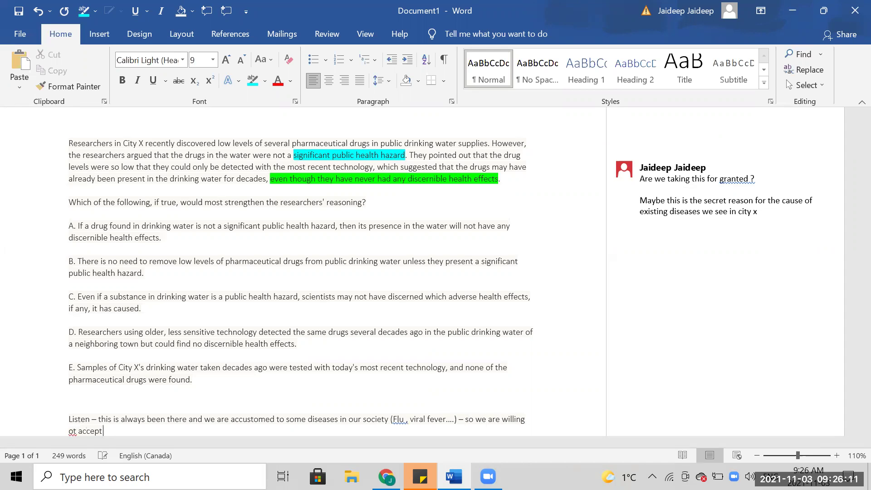
- Add a separate paragraph below the "Listen" note: "This new amount of drugs found has always been there"
key("Return")
key("Return")
type("This ")
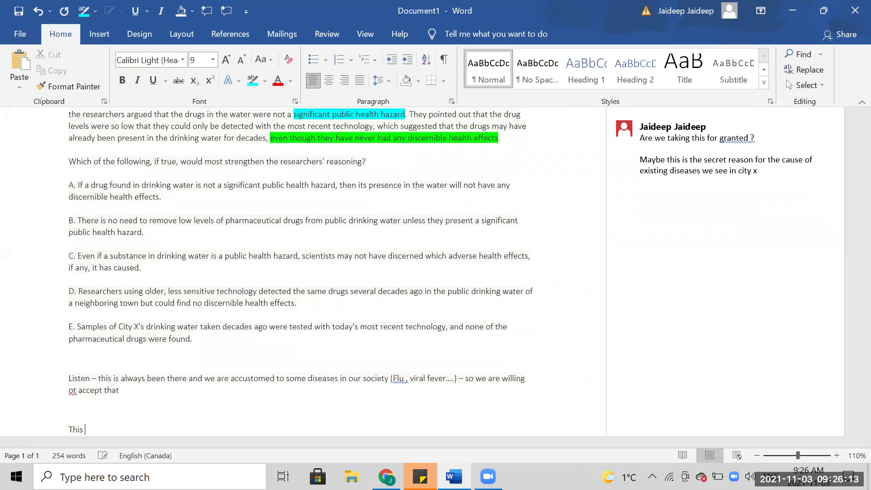
type("new amount of")
scroll(331, 355, "down", 1)
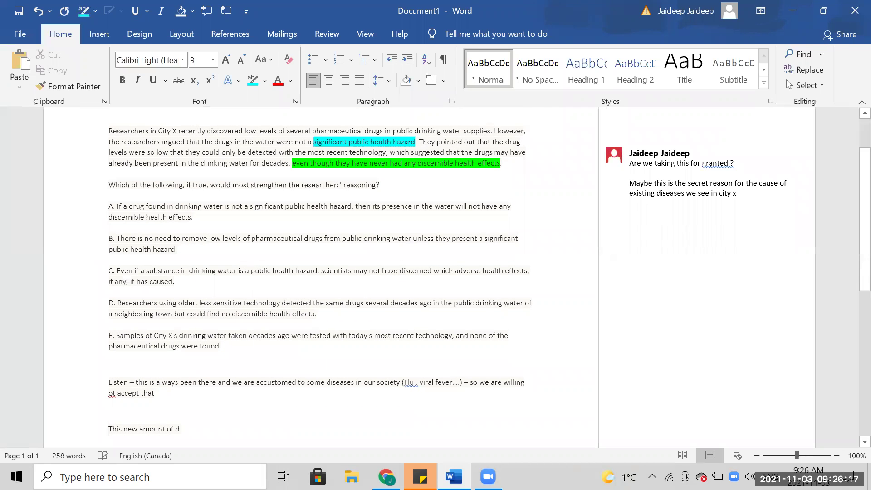
type("drugs found")
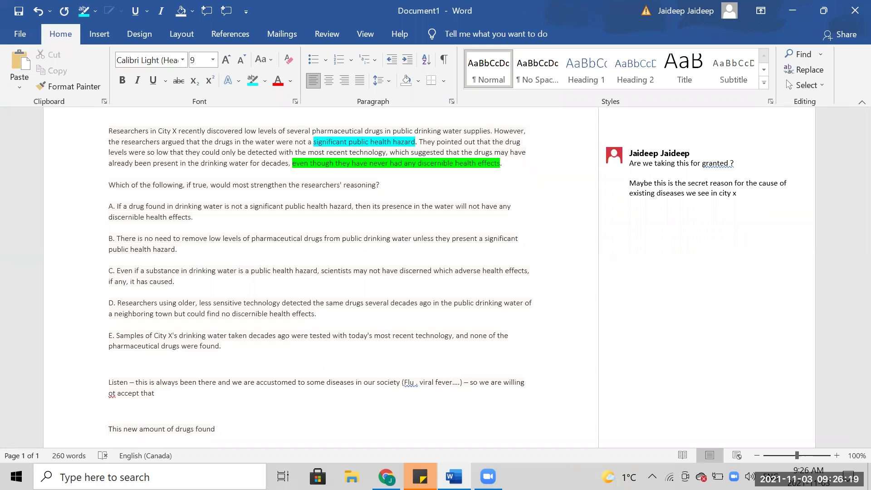
type(" has always been there")
- Leave some blank space below the notes and start a new paragraph with "Even though these recently discovered drugs"
key("Return")
key("Return")
key("Return")
type("Even though th")
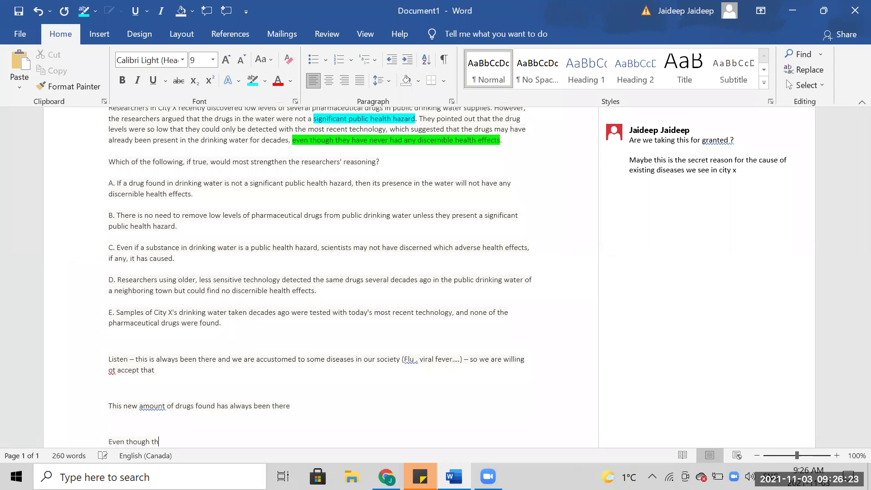
type("ese amoun")
key("BackSpace")
key("BackSpace")
key("BackSpace")
key("BackSpace")
key("BackSpace")
type("recently discovered drugs ")
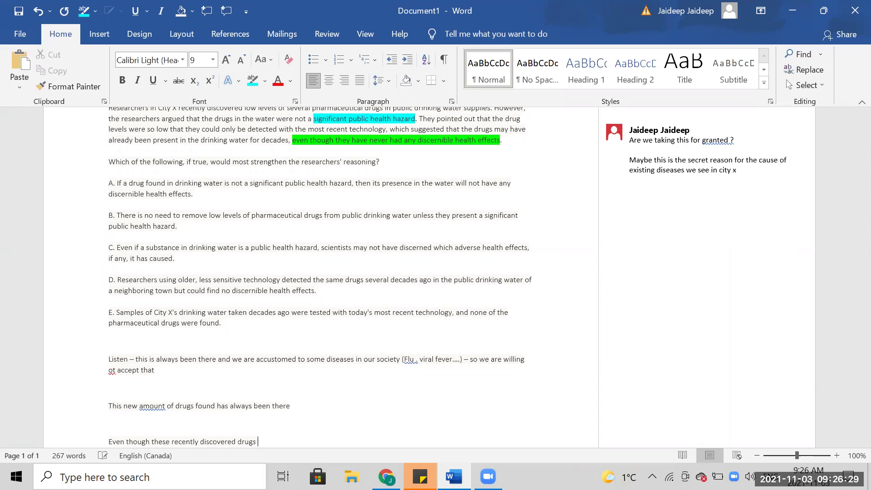
- Continue the last paragraph with "may cause the flu / viral fever =➔ its not a MAJOR h"
type("may cause the flue / viral")
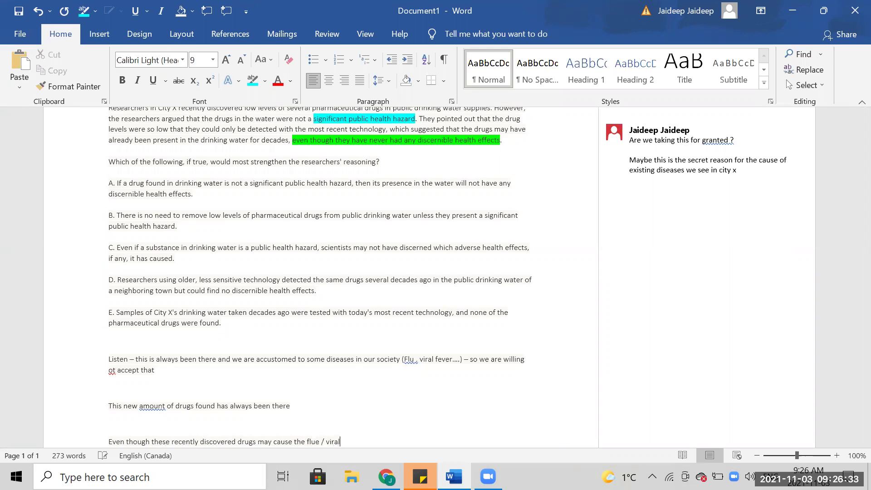
key("BackSpace")
key("BackSpace")
key("BackSpace")
key("BackSpace")
key("BackSpace")
key("BackSpace")
key("BackSpace")
key("BackSpace")
key("BackSpace")
type("/ viral fever ===> its not a MAJOR h")
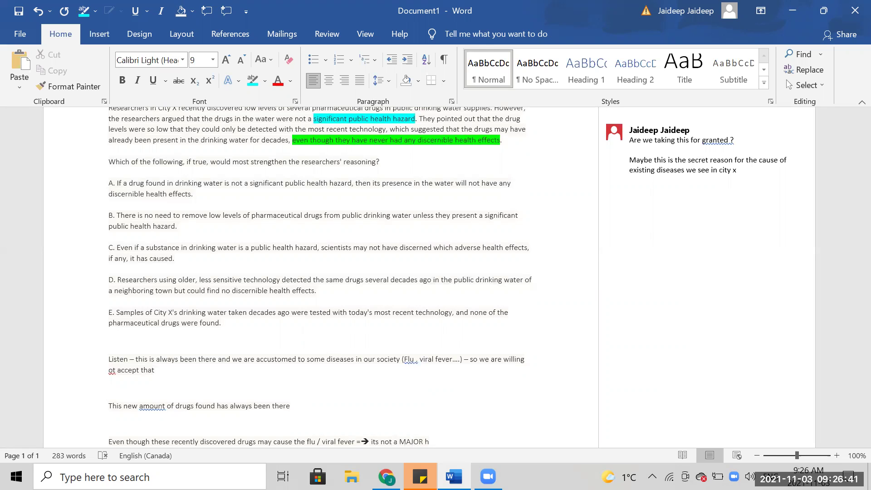
- Replace "MAJOR h" at the end of the last paragraph with "SIGNIFICANT", matching the wording of the passage
left_click_drag(315, 119, 339, 120)
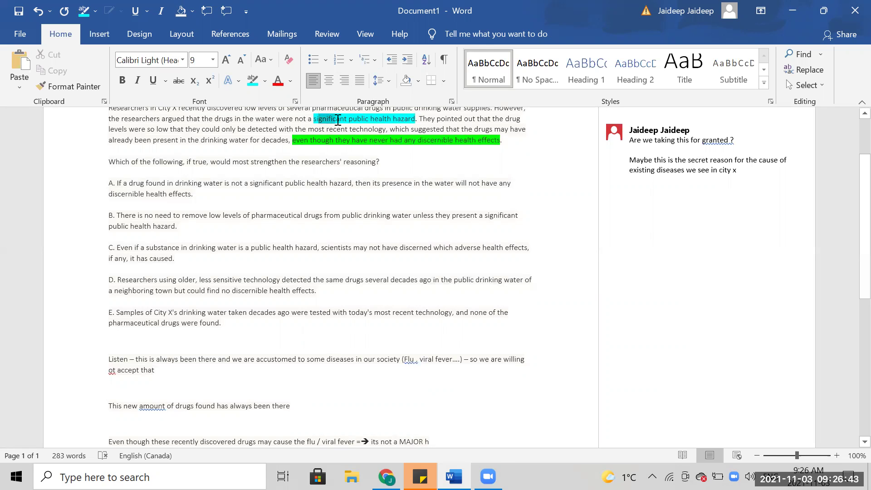
scroll(363, 272, "down", 3)
left_click_drag(430, 388, 406, 388)
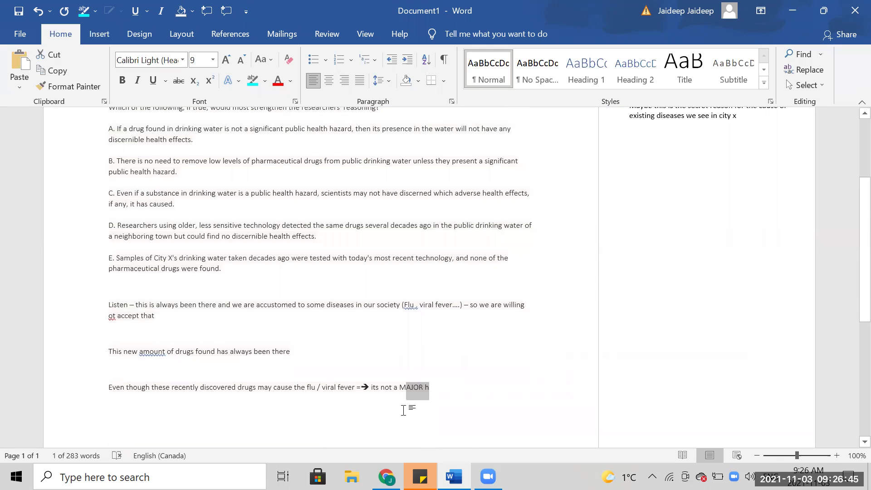
key("BackSpace")
key("BackSpace")
type("SIGNIFICCA ")
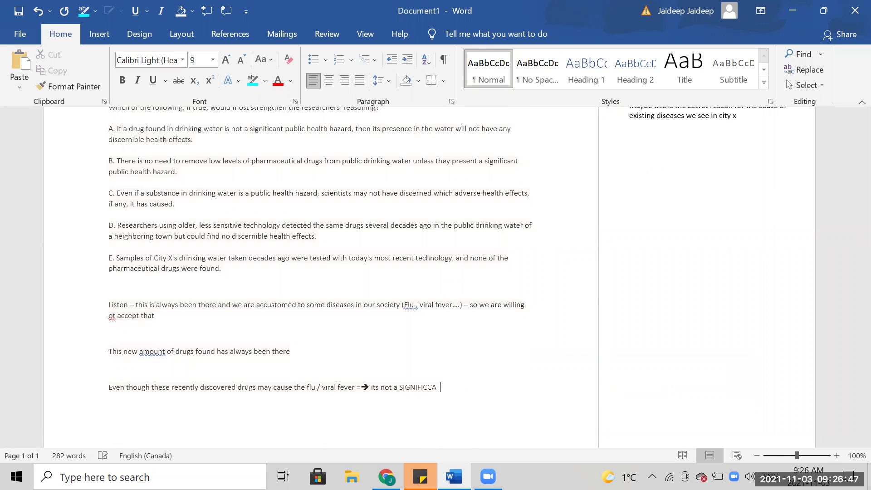
key("BackSpace")
key("BackSpace")
key("BackSpace")
type("ANT")
scroll(418, 388, "down", 2)
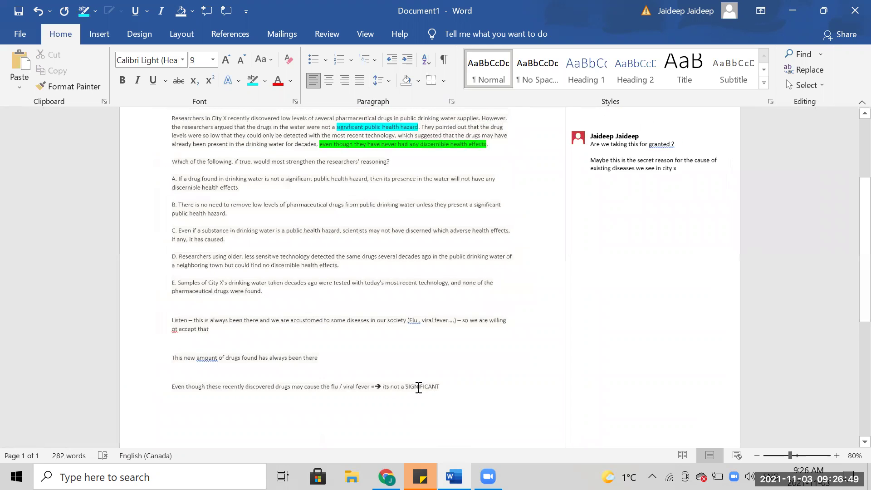
- Finish the last paragraph with "public health hazard." after "SIGNIFICANT" and return to the passage
type("public ")
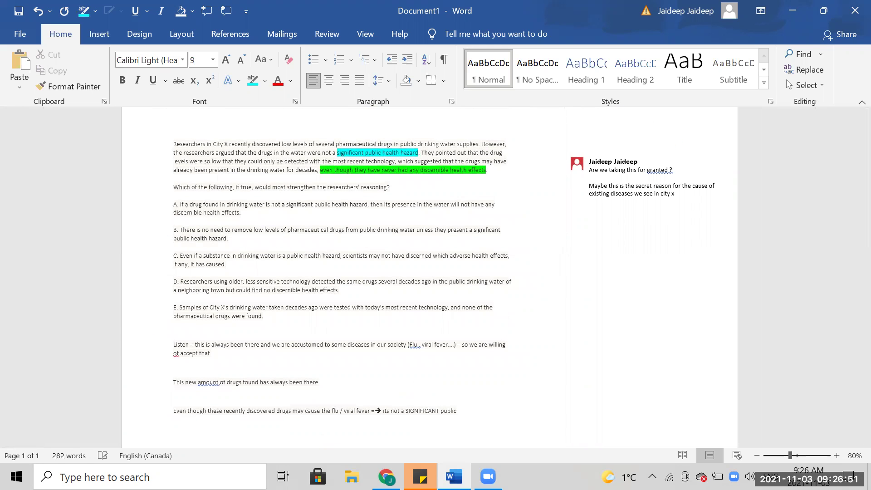
type("helth")
key("BackSpace")
key("BackSpace")
type("alth hazard.")
scroll(376, 163, "up", 3, "ctrl")
scroll(376, 162, "up", 1)
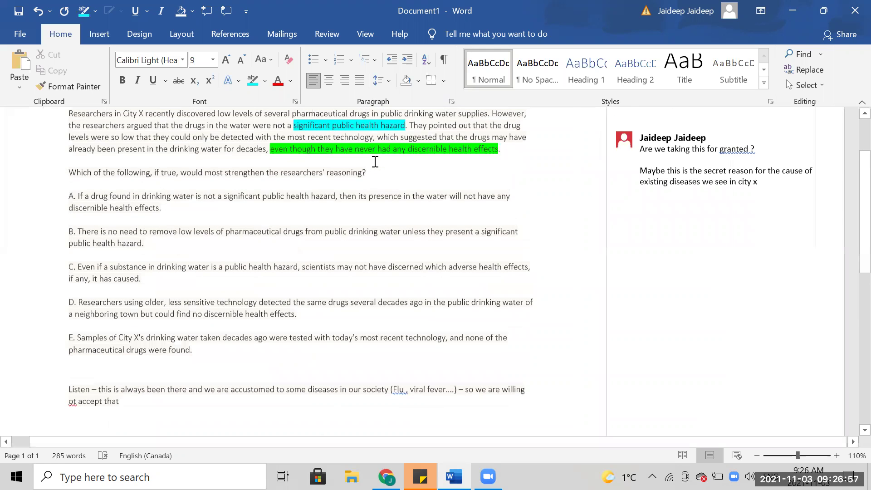
scroll(376, 162, "down", 1, "ctrl")
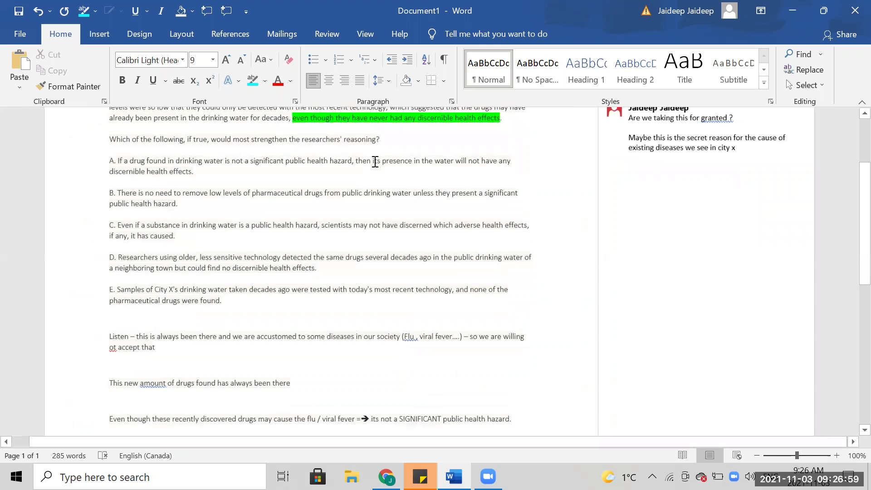
scroll(375, 162, "up", 1)
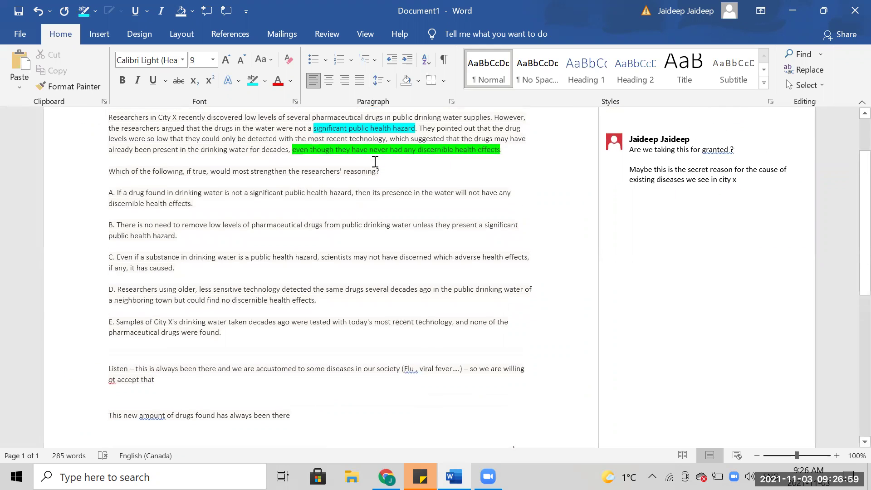
left_click(109, 169)
left_click(197, 190)
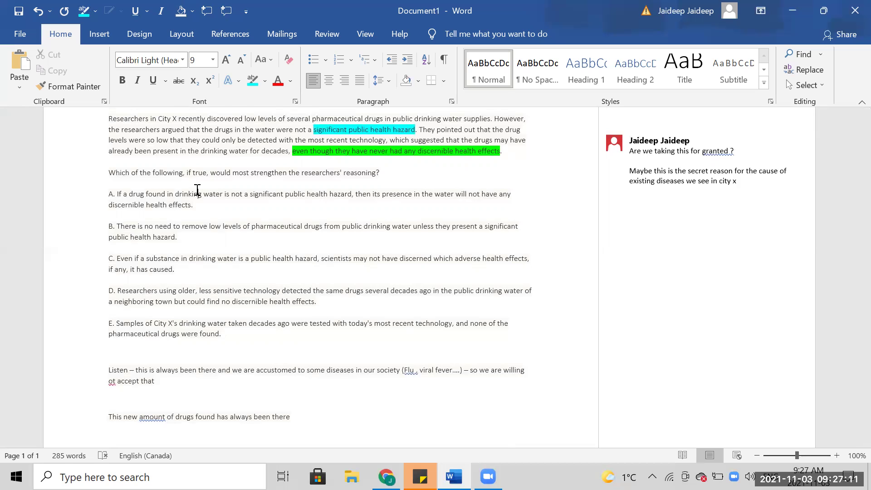
- Switch to Chrome, review the original City X drinking-water question on the GMAT Club forum page, and return to the Word document
left_click(386, 477)
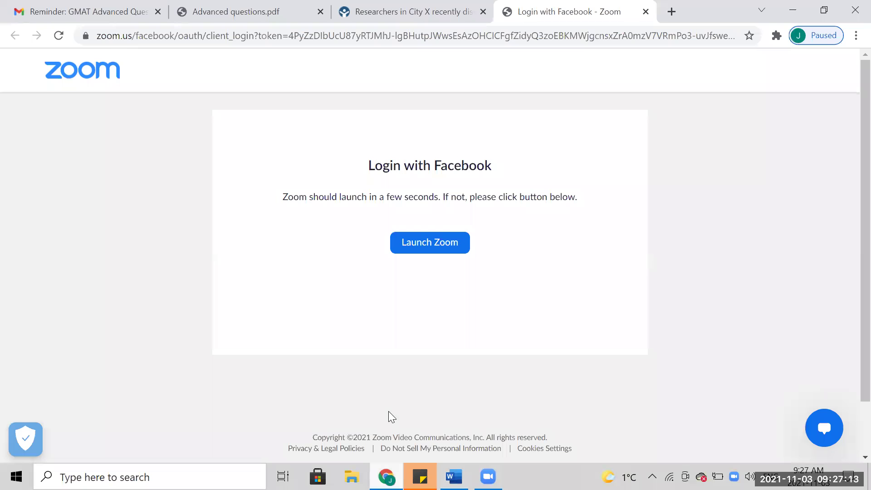
left_click(415, 10)
left_click(309, 233)
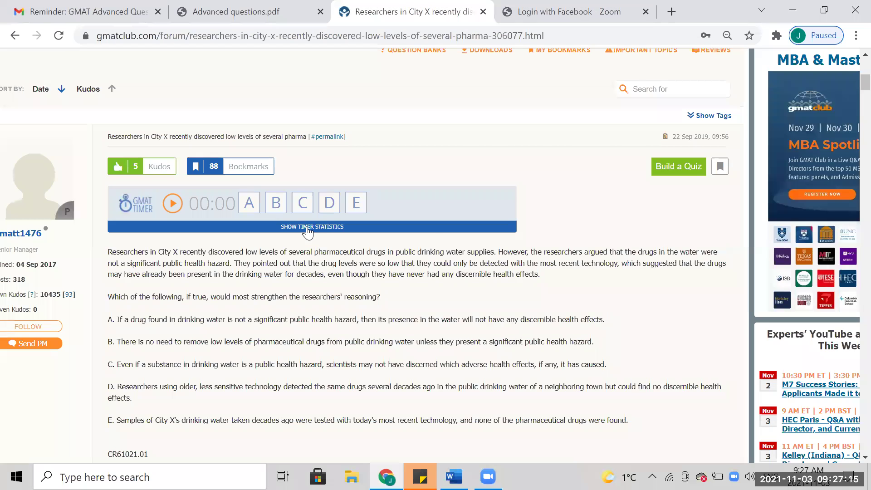
left_click(308, 252)
key("alt+Tab")
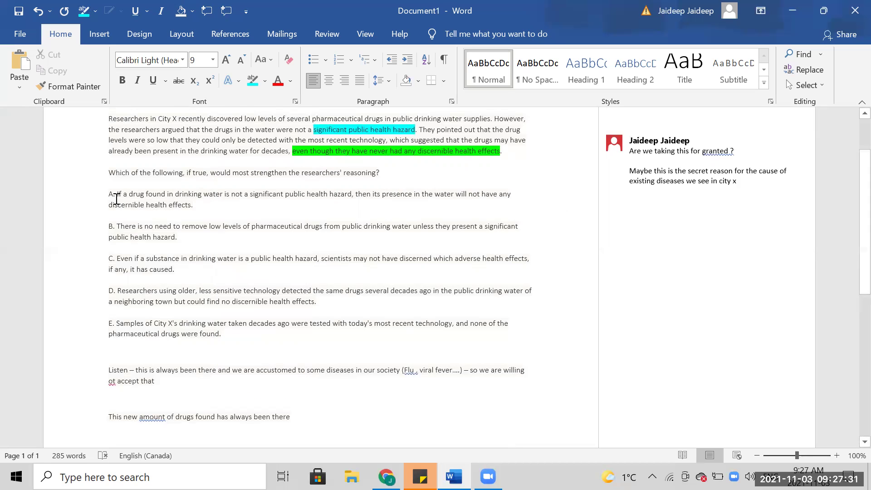
- Add a comment to answer choice A reading "Whether its small amount or large amount of drugs found in the water ➔"
double_click(91, 200)
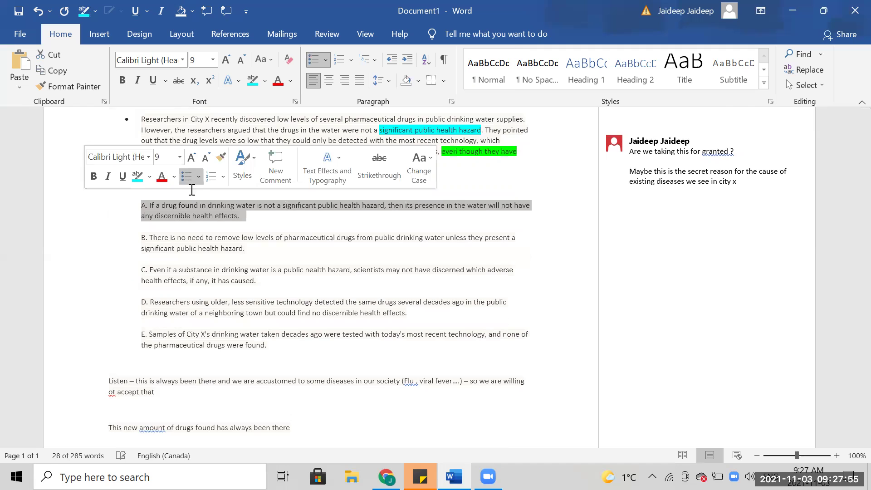
left_click(99, 34)
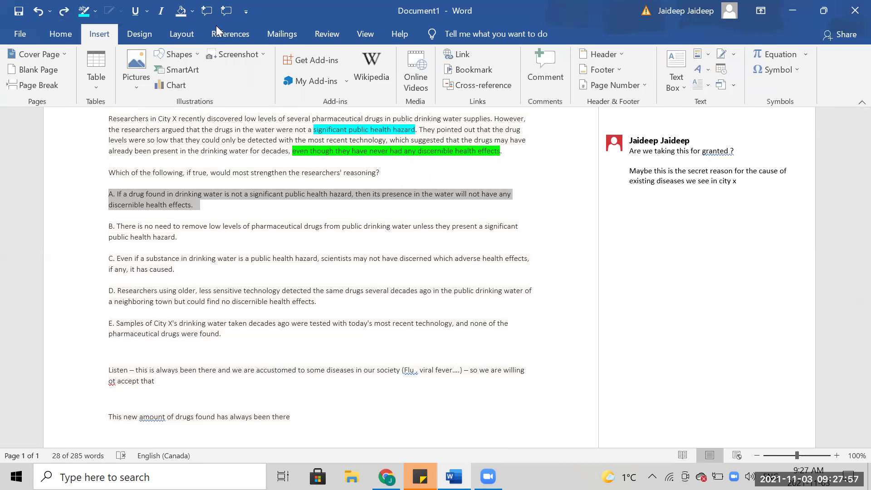
key("ctrl+alt+m")
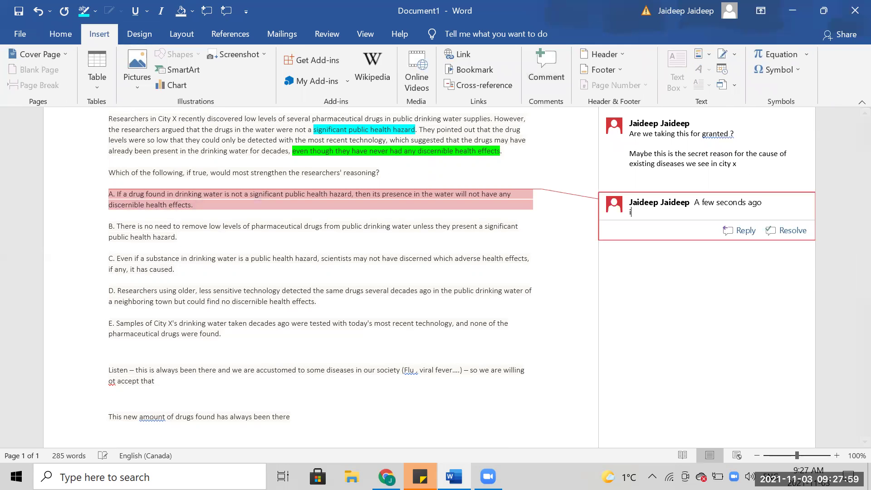
type("whether its saml")
key("BackSpace")
key("BackSpace")
key("BackSpace")
type("mall amount or ")
type("large amount ")
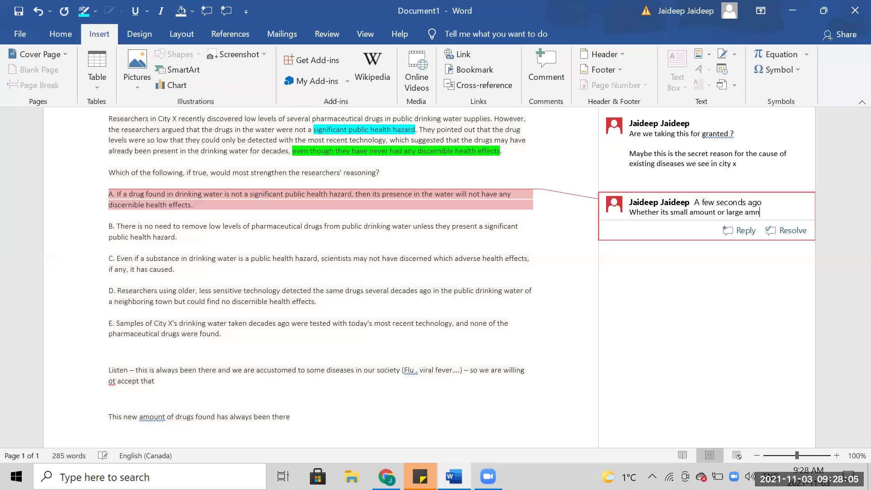
type("of drugs found in the water")
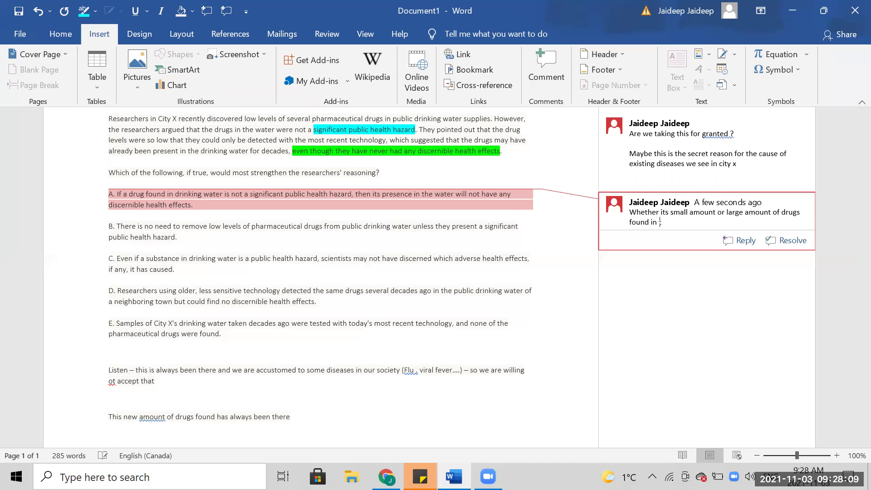
type(" ==>")
- Add a paragraph to the choice A comment, set off by a blank line: "If a drug by itself is not harmull, its not a big deal"
key("Return")
key("Return")
type("If t")
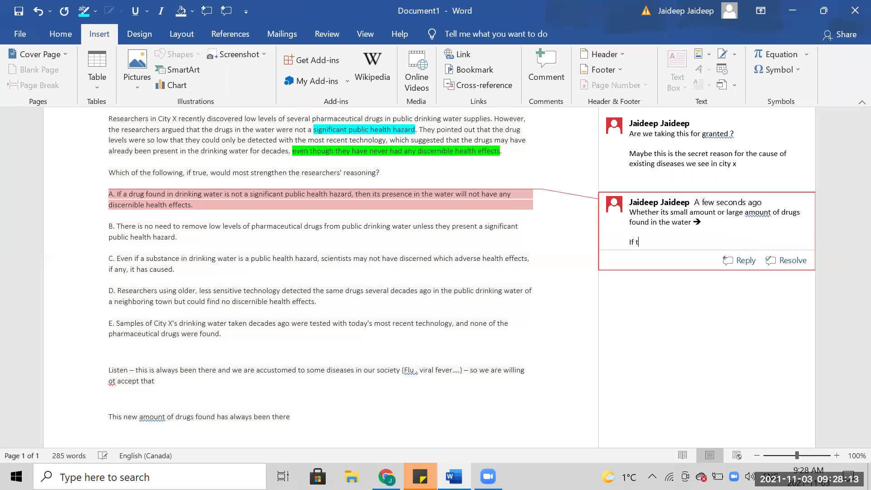
type(" drug by itself is not harmull , its not a big de")
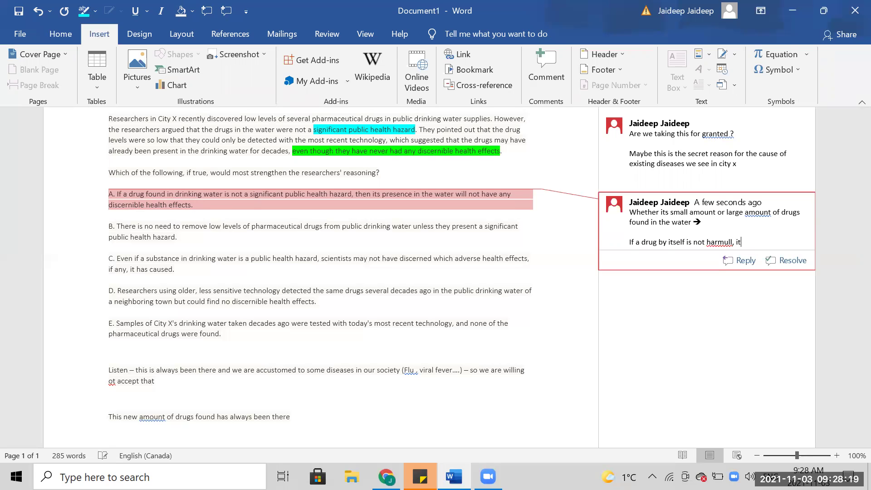
type("al")
- Introduce an example in the choice A comment with the line "So for example" and begin a paragraph below it with "In"
key("Return")
key("Return")
type("So for example")
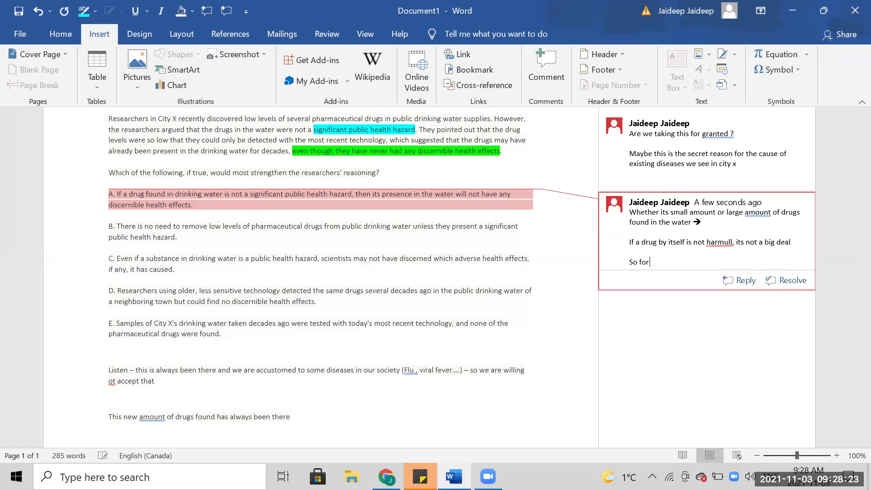
key("Return")
key("Return")
type("In")
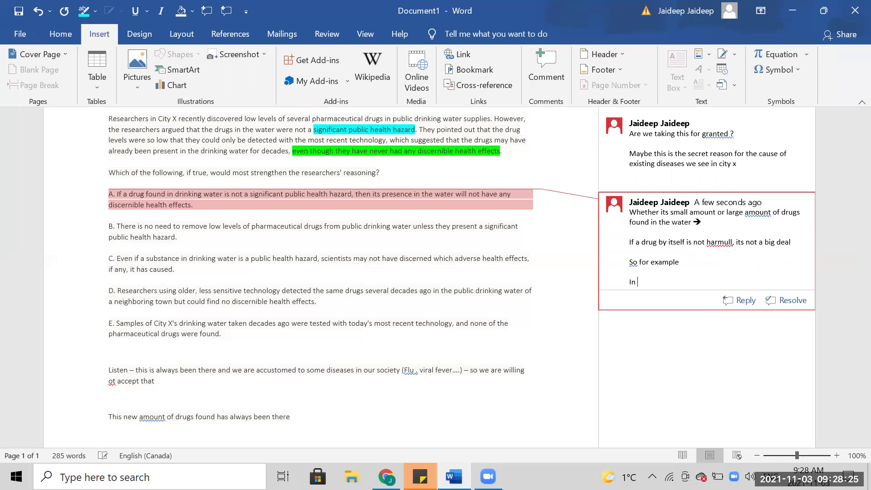
type("our soc")
key("BackSpace")
key("BackSpace")
key("BackSpace")
key("BackSpace")
key("BackSpace")
key("BackSpace")
key("BackSpace")
type("country")
key("BackSpace")
key("BackSpace")
key("BackSpace")
key("BackSpace")
key("BackSpace")
key("BackSpace")
key("BackSpace")
key("BackSpace")
- Continue the comment's example with "India, water has very little iodine", "Vs" and "In Canada, water has a LOT OF iodine" on separate lines
type("India, water has very littler  iodine")
key("Return")
type("Vs")
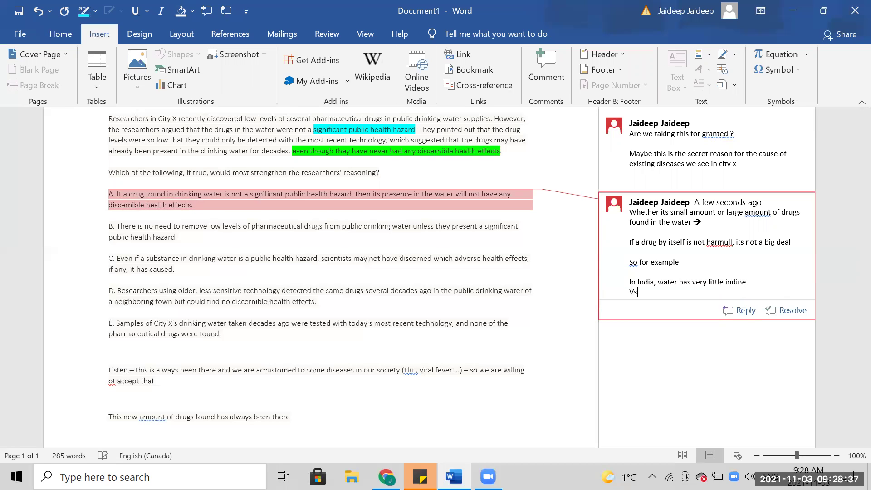
key("Return")
type("In Canada, wa")
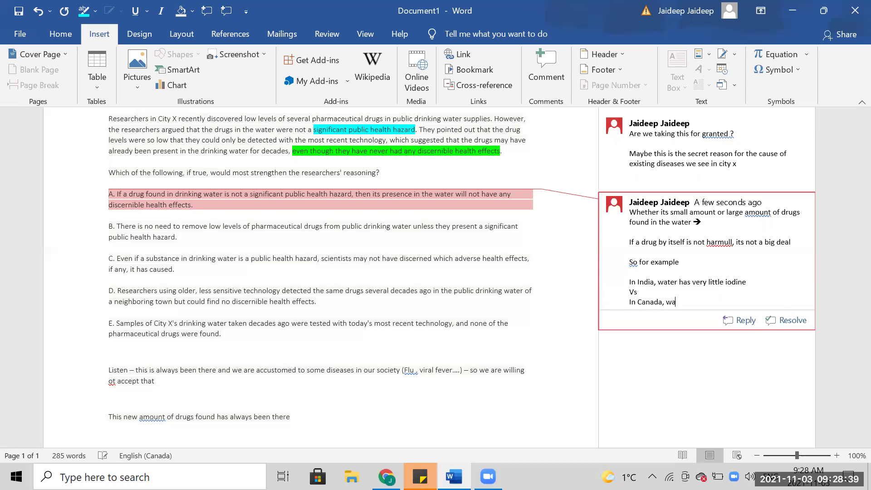
type("ter has a LOT OF iodine")
- End the comment with a separate paragraph: "In both countries, its not a big deal because IODINE itself is not harmfull to the society."
key("Return")
key("Return")
type("In both")
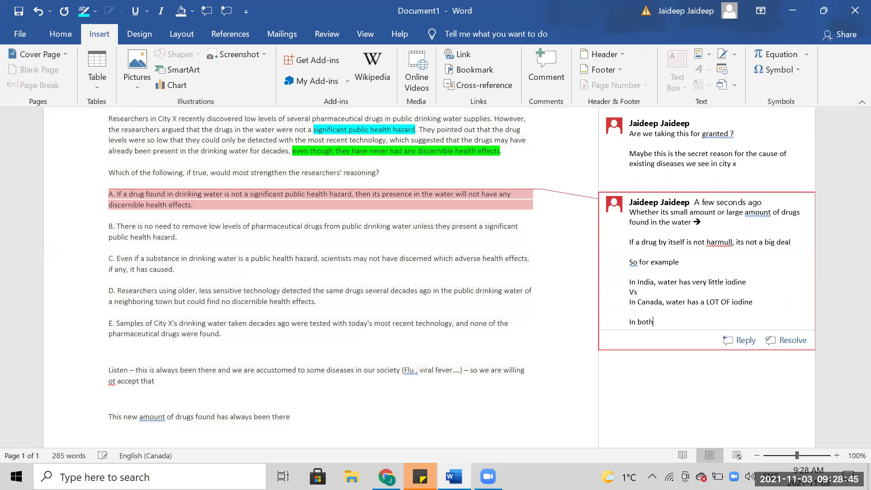
type(" countries, its not a big deal because IO")
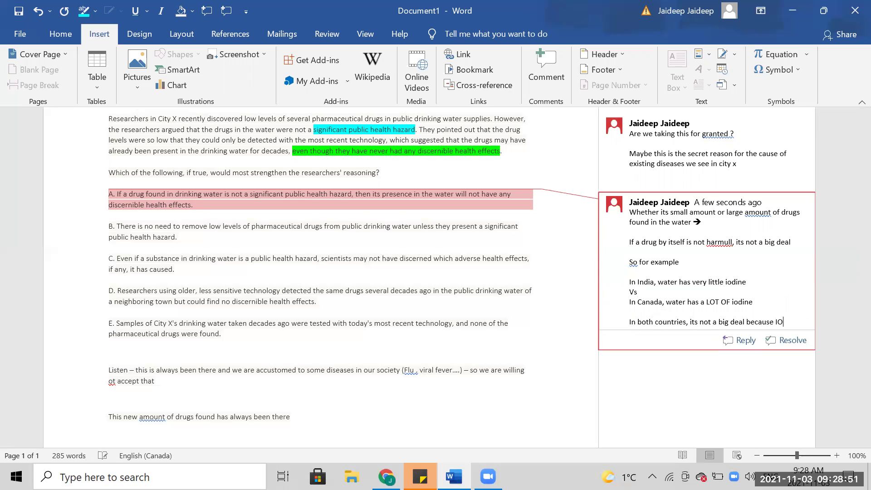
type("DINE itself is not har")
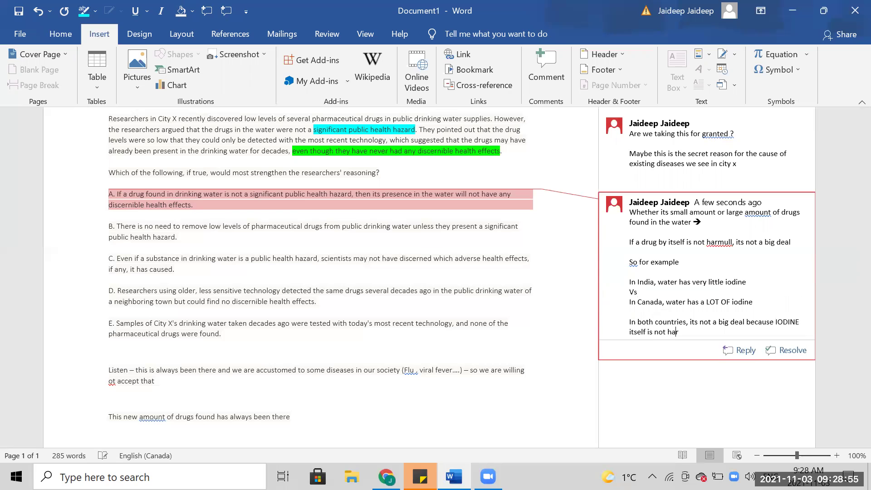
type("mfull to the society.")
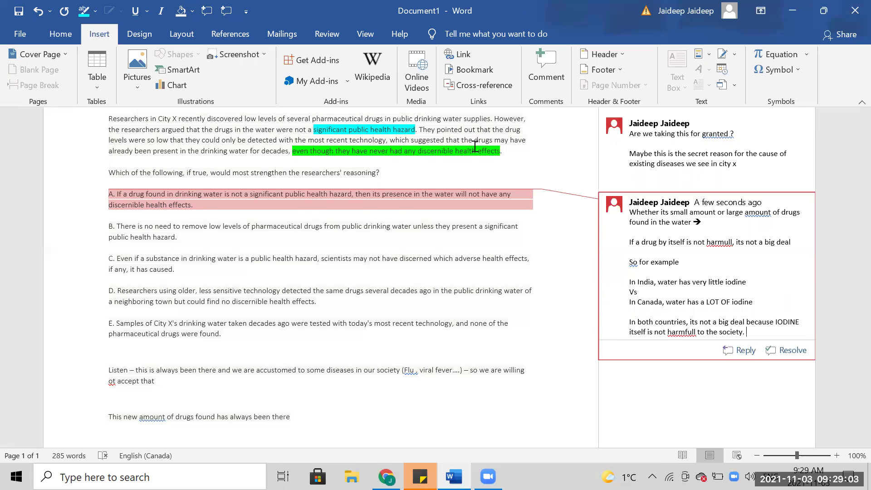
- Highlight the whole of answer choice B in turquoise
scroll(188, 177, "up", 1)
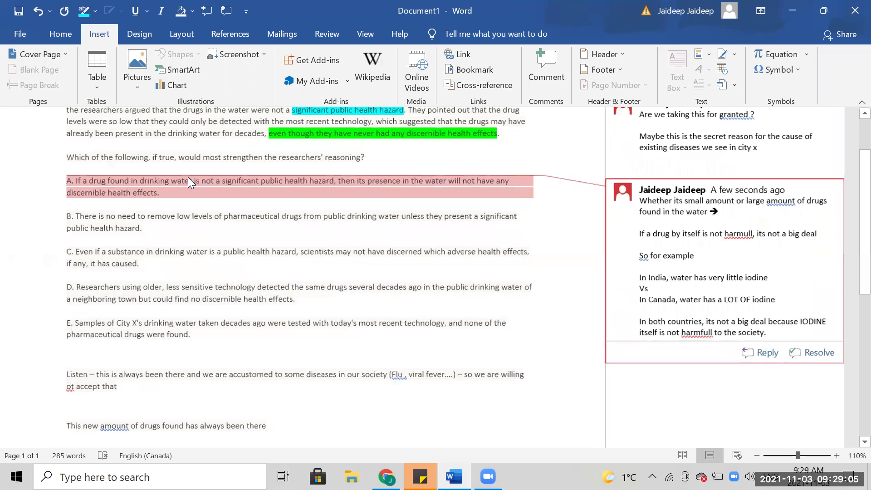
left_click(167, 231)
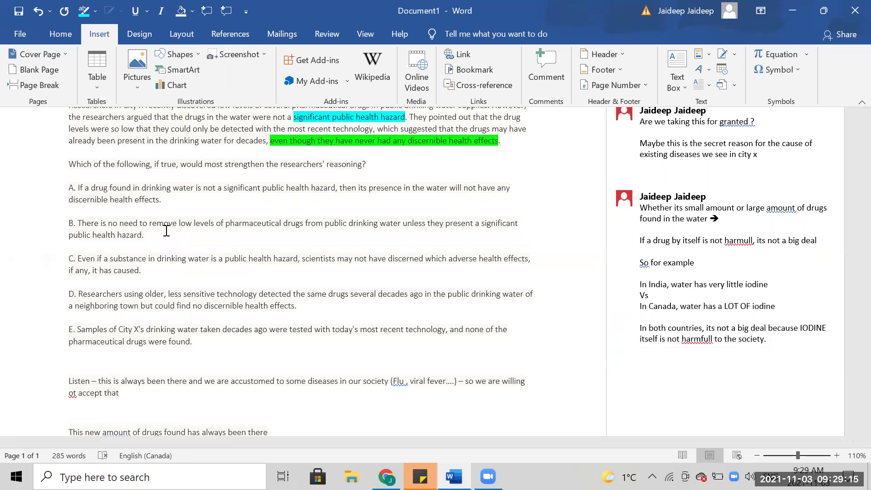
left_click(61, 33)
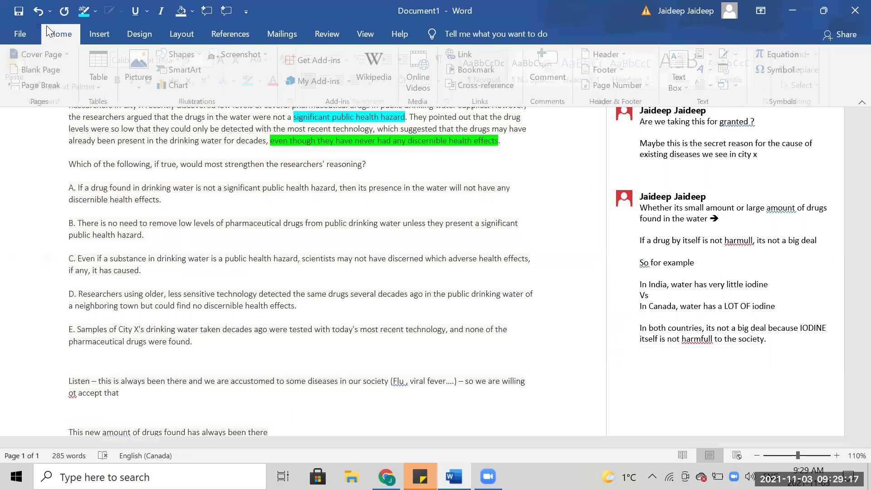
double_click(61, 225)
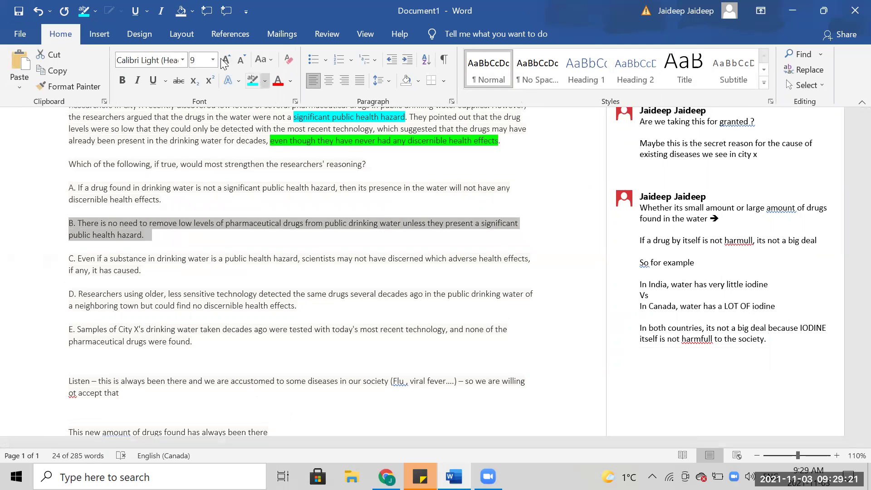
left_click(264, 81)
left_click(297, 99)
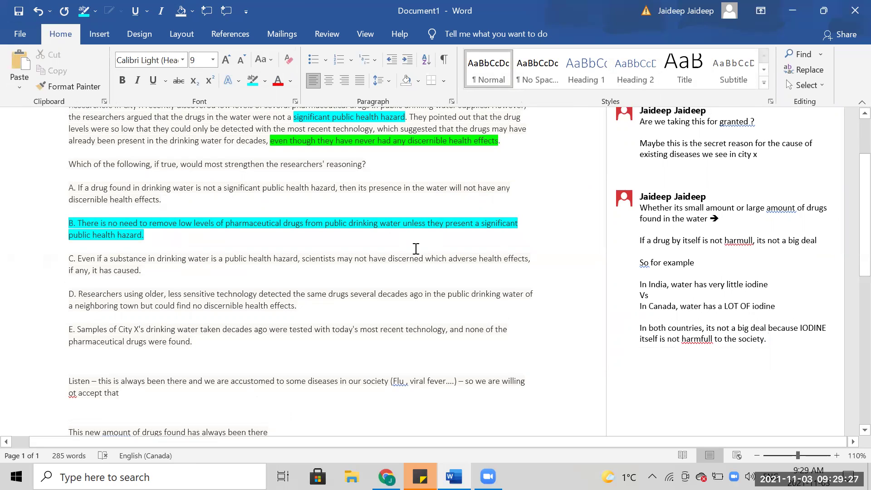
- Draw a rounded rectangle about 4.1 cm wide and 0.6 cm high over "significant public health hazard" in the passage
scroll(416, 248, "up", 1)
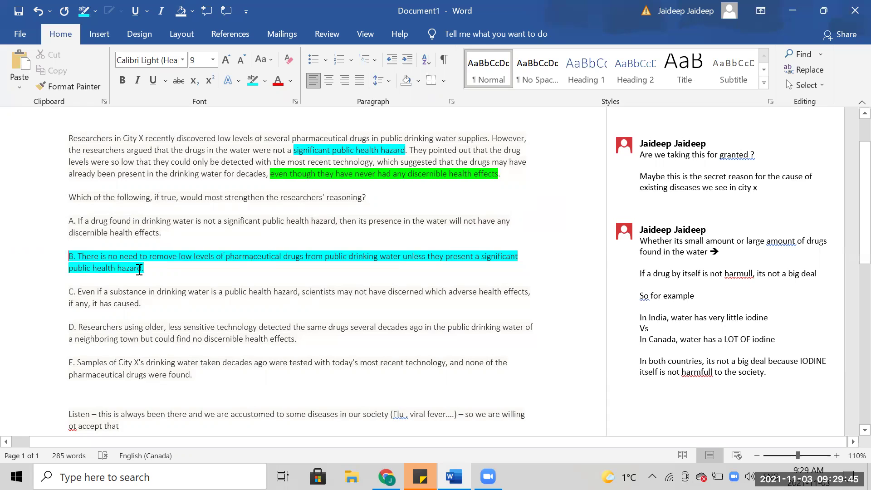
left_click_drag(144, 268, 66, 256)
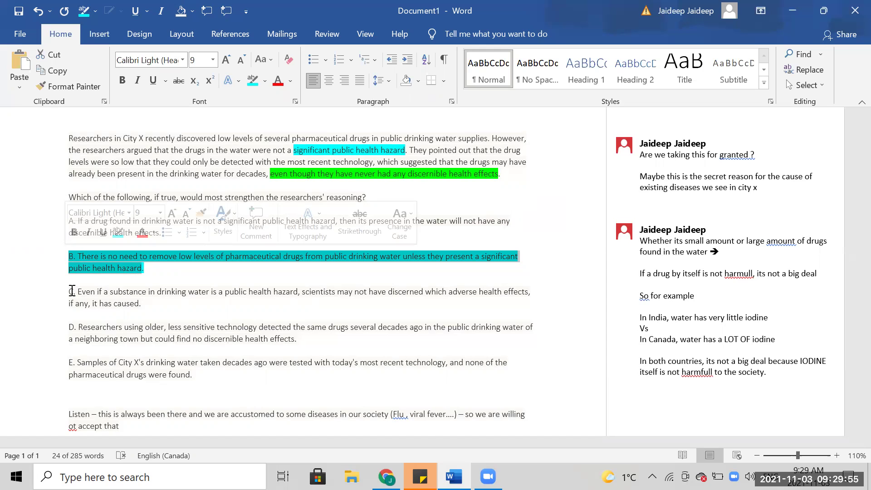
left_click(99, 34)
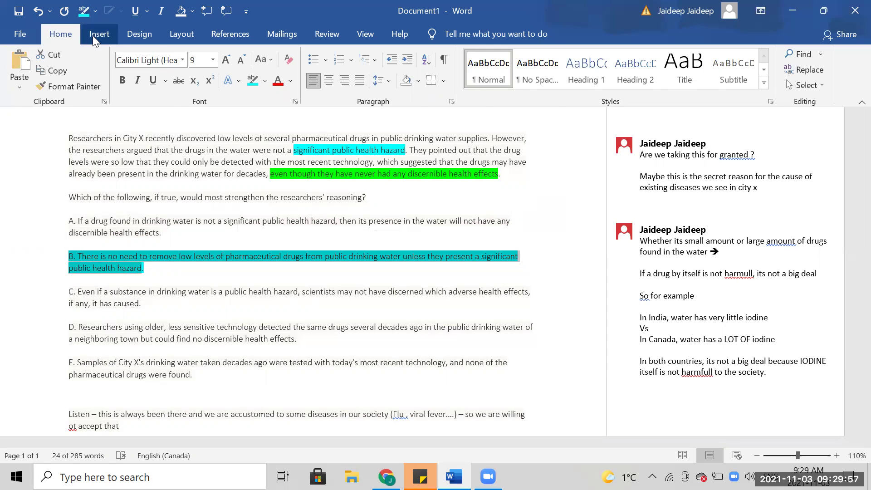
left_click(177, 55)
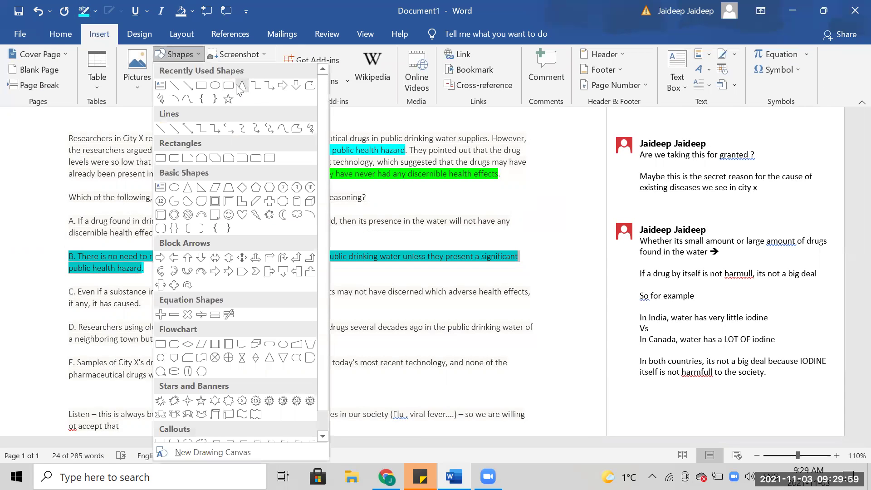
left_click(229, 85)
left_click_drag(292, 143, 408, 158)
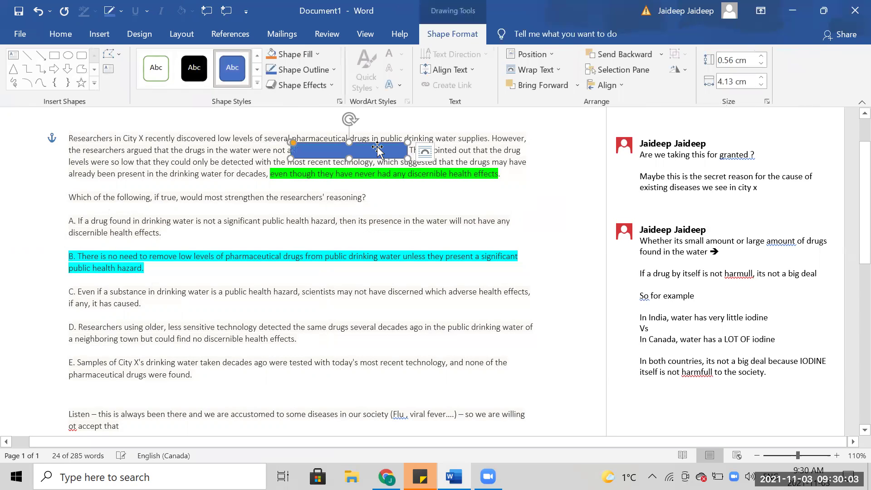
- Give the rounded rectangle a red outline and no fill, and deselect it
left_click(299, 54)
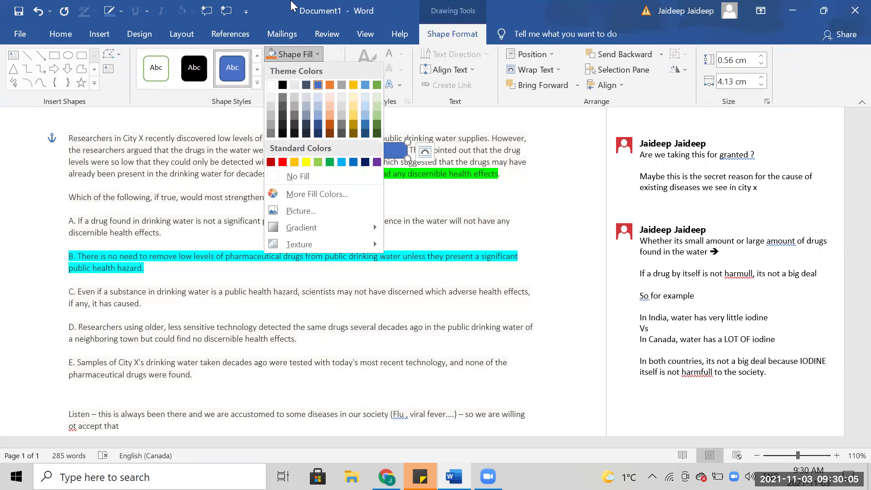
left_click(292, 6)
left_click(300, 70)
left_click(289, 179)
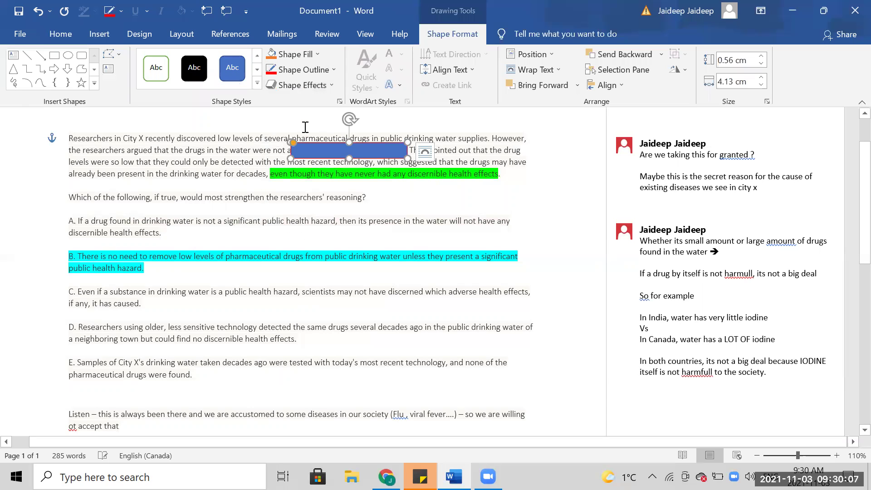
left_click(295, 54)
left_click(304, 177)
left_click(316, 199)
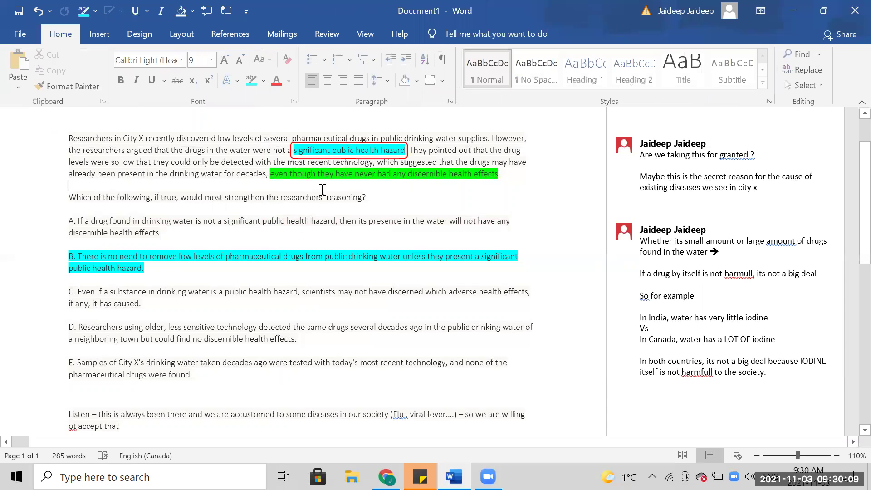
- Attach a comment to the whole of answer choice B reading "More of a next step – i.e. should we remove it or not"
left_click_drag(127, 271, 73, 251)
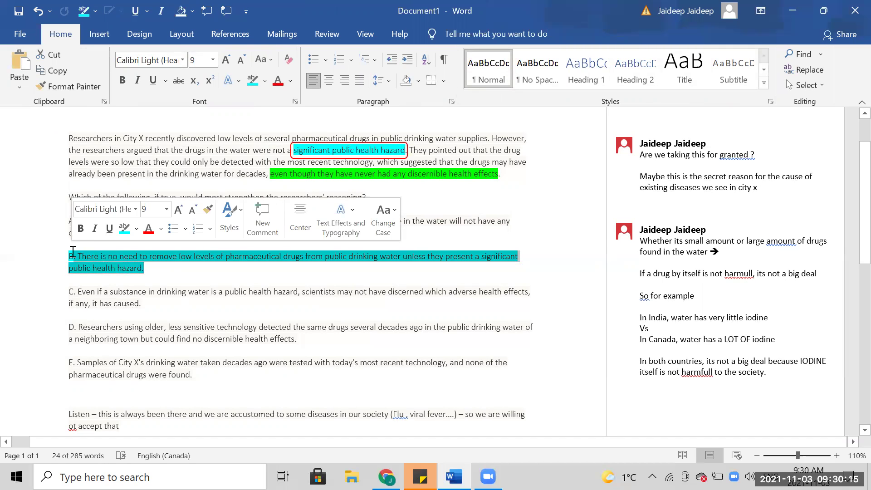
left_click(73, 251)
left_click_drag(144, 269, 62, 264)
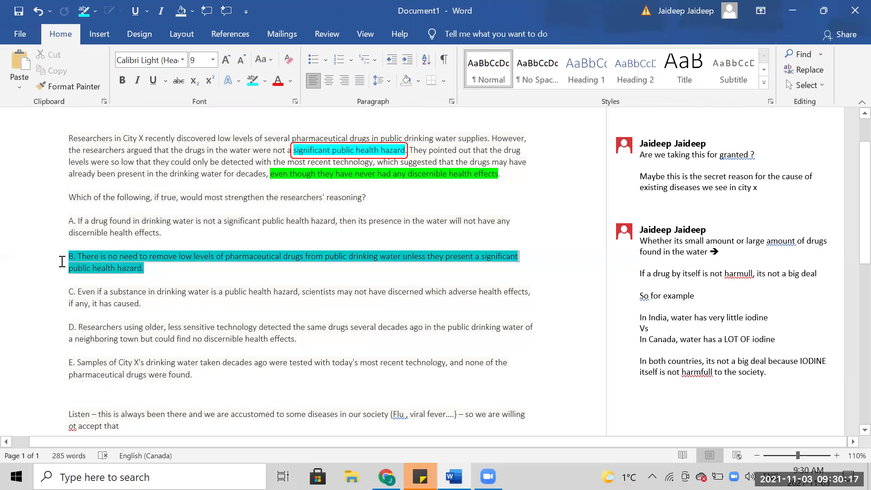
left_click(100, 34)
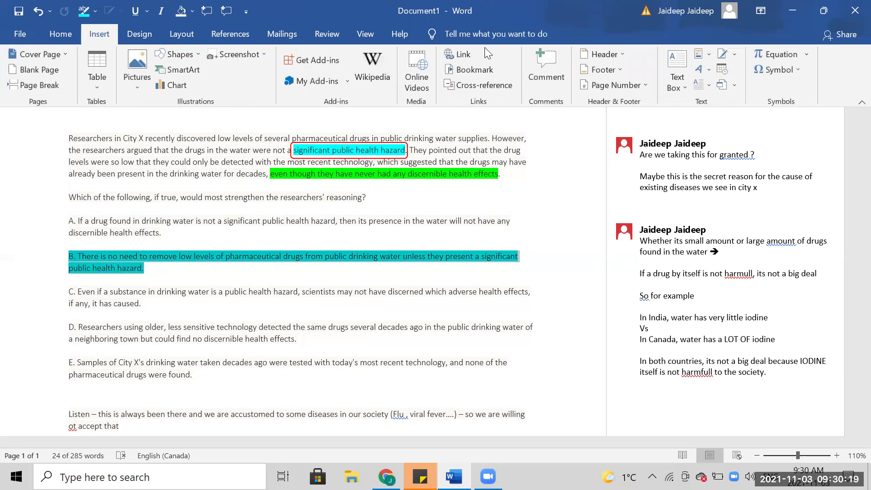
left_click(559, 55)
type("More of an e")
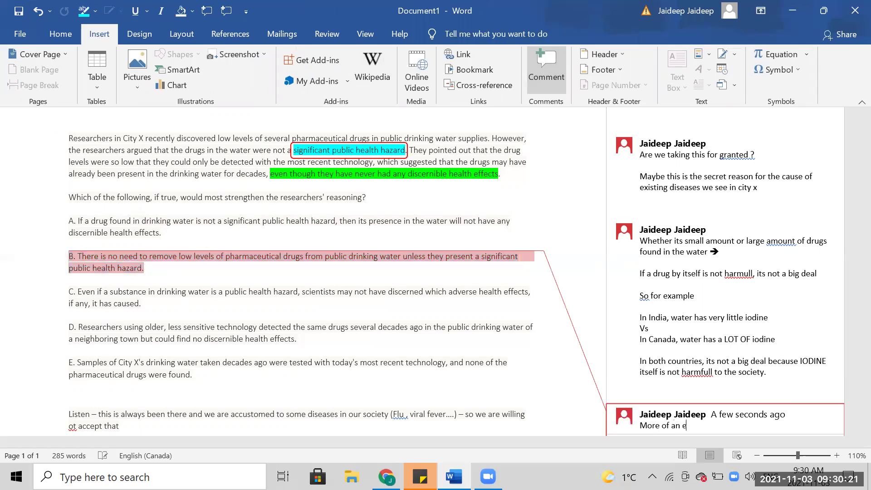
key("BackSpace")
key("BackSpace")
type("next step")
type(" -- i.e. should we remo")
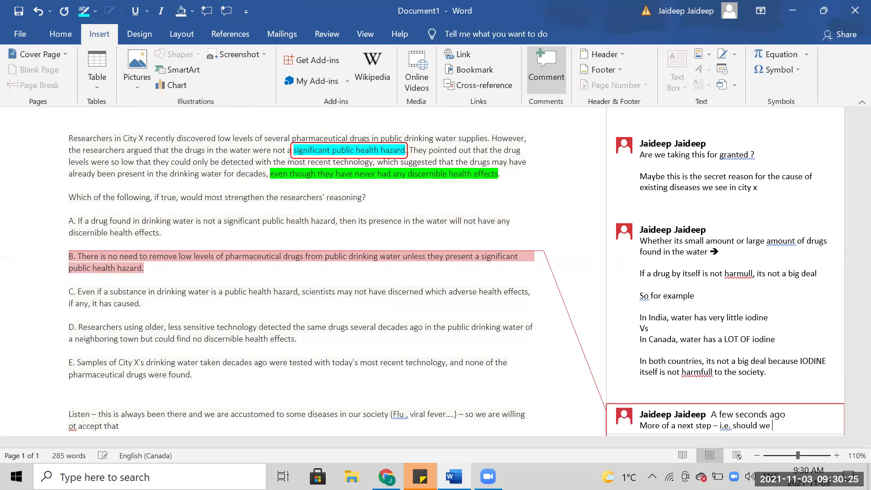
type("ve it or not")
- Add a separate paragraph to the comment: "If the conclusion – LETS NOT remove it, then I think B plays a role"
key("Return")
key("Return")
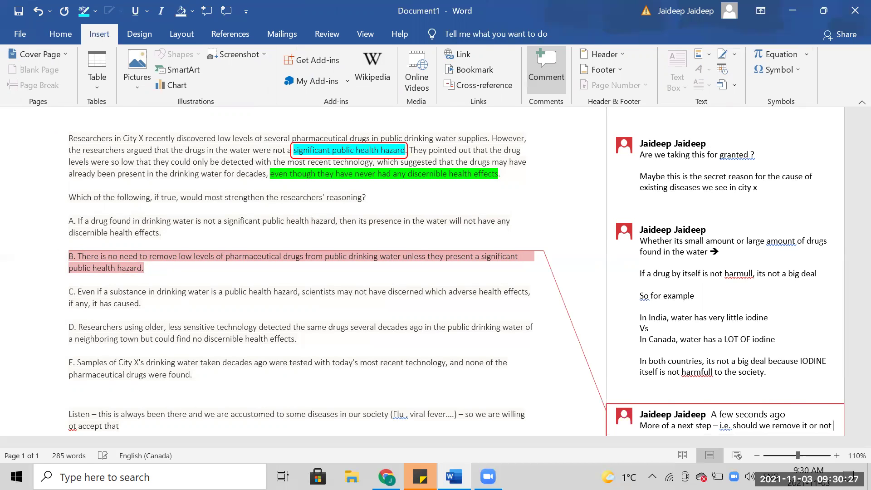
type("If the conclusion ")
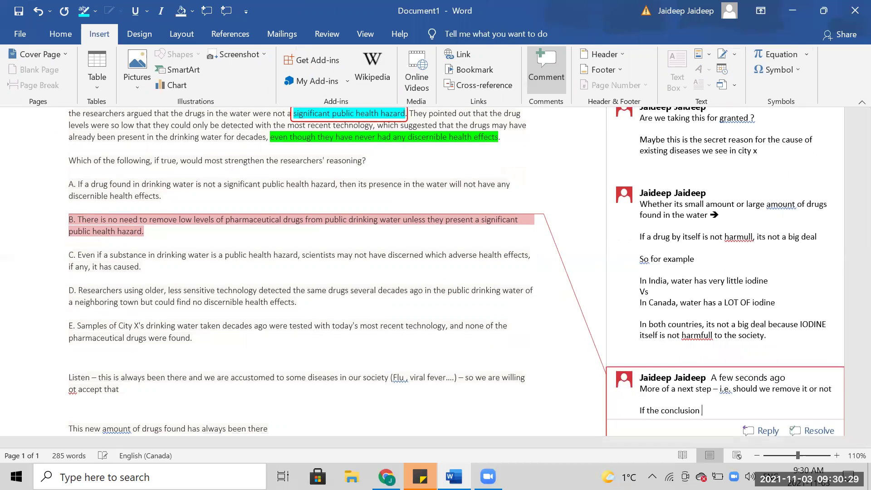
type("-- LETS NOT remove it , then I think B p")
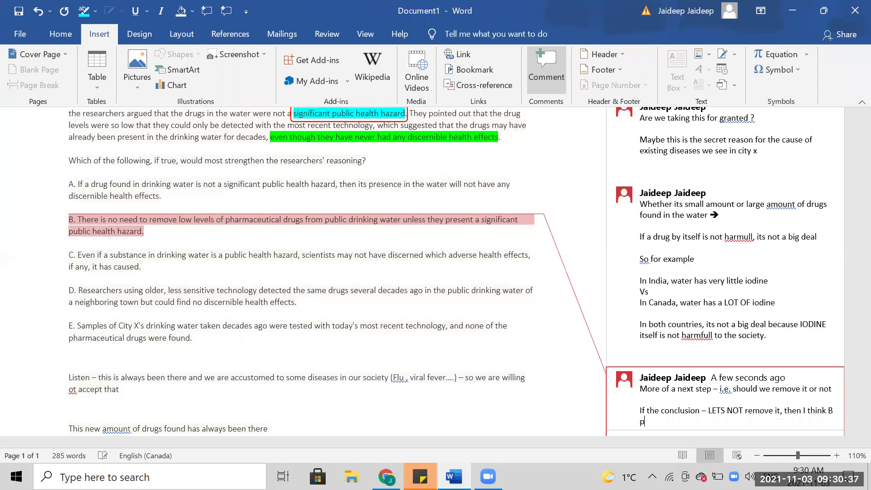
type("lays a role")
left_click(243, 223)
scroll(244, 221, "up", 2)
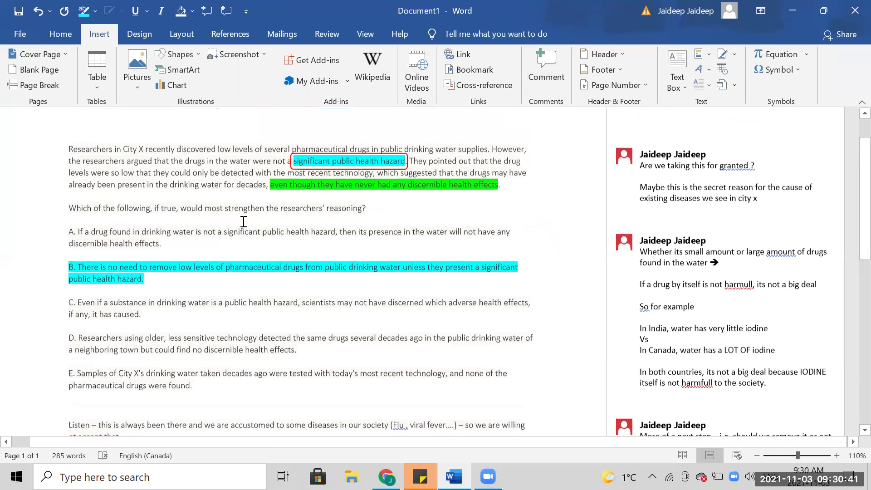
- Attach a comment to the whole of answer choice C with "This weakens." and a separate paragraph starting "Even if"
scroll(243, 222, "up", 1)
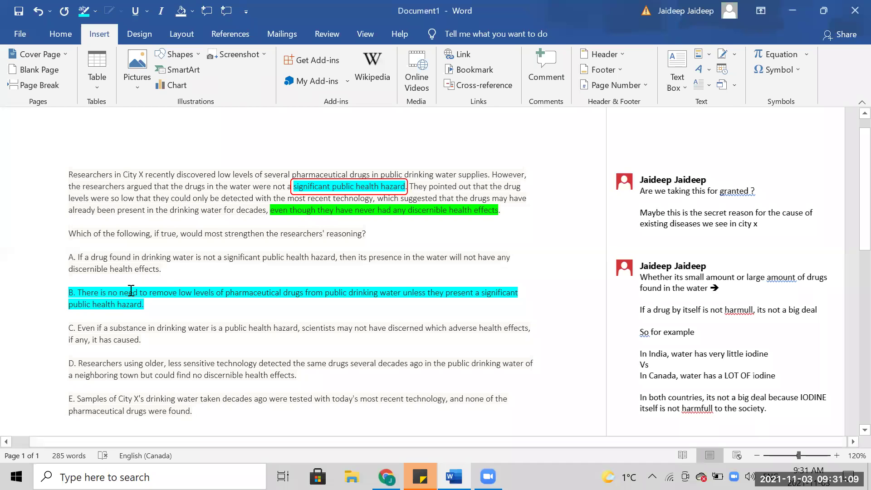
scroll(131, 291, "up", 2)
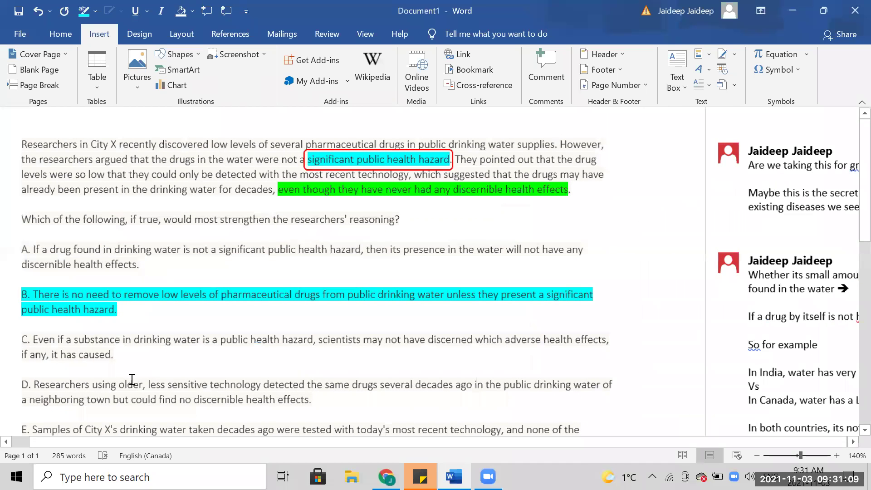
mouse_move(120, 359)
left_mouse_down()
mouse_move(22, 341)
mouse_move(128, 346)
mouse_move(111, 357)
left_mouse_up()
left_click(22, 342)
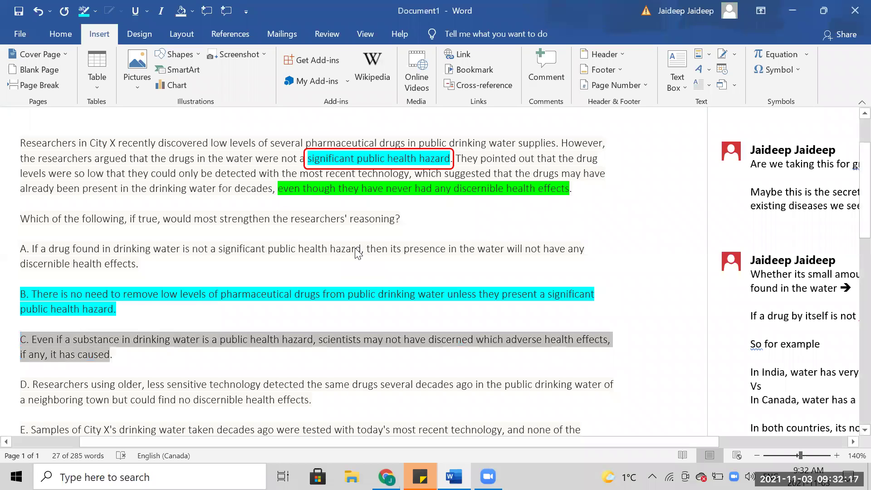
left_click(245, 362)
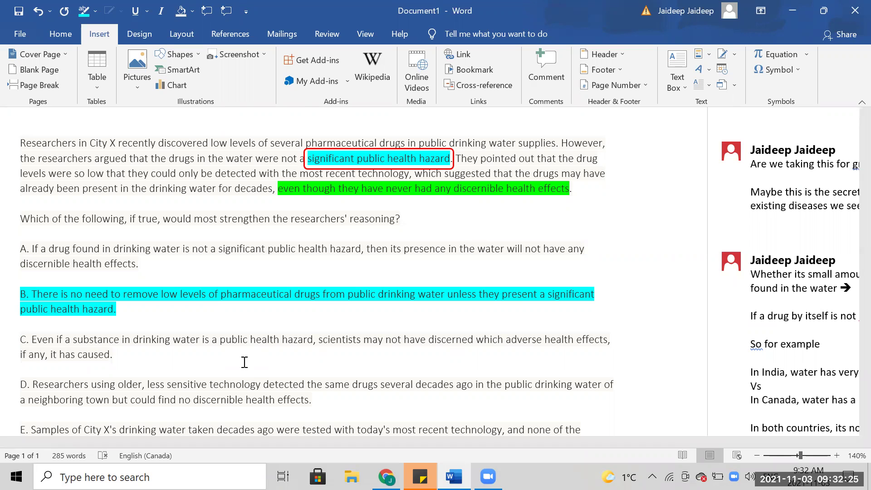
triple_click(34, 339)
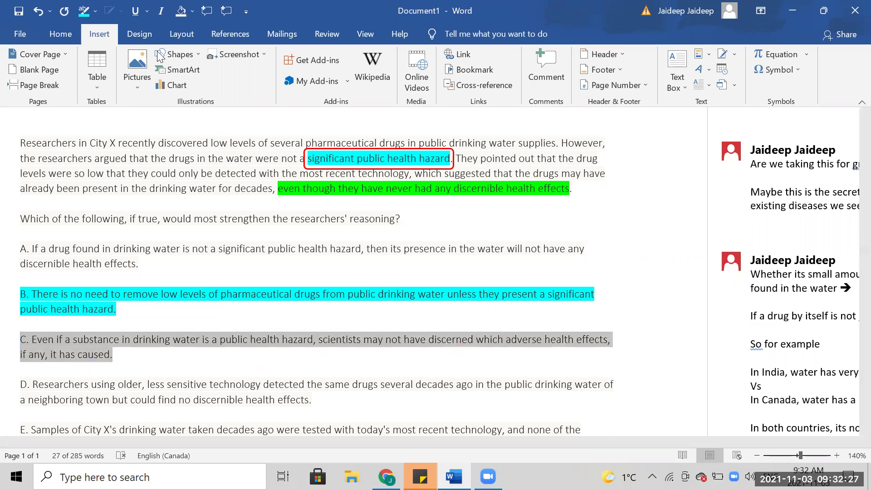
left_click(546, 68)
type("This w")
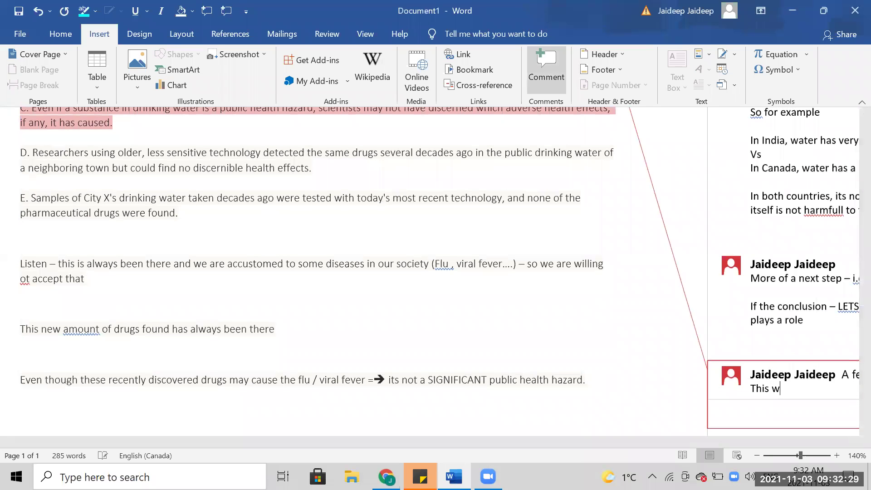
type("eakens.")
key("Return")
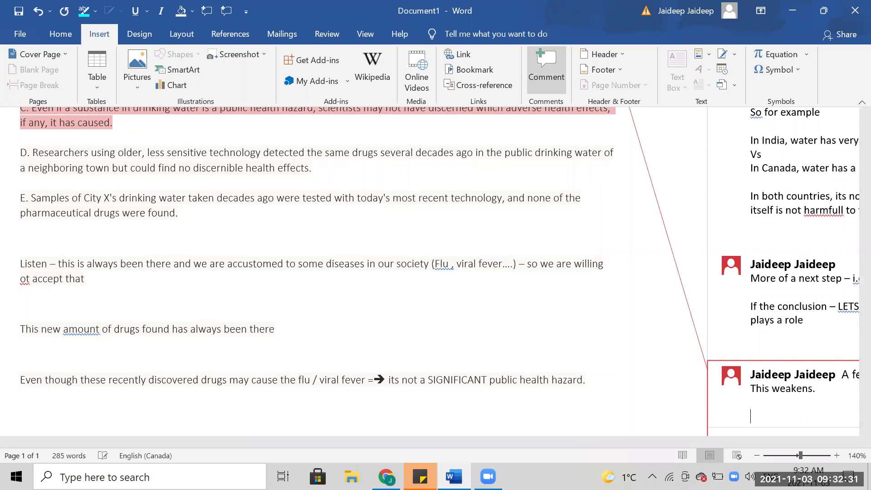
type("Even if")
- Change the font of all text in answer choice C's comment to Calibri Light
key("ctrl+a")
left_click(61, 34)
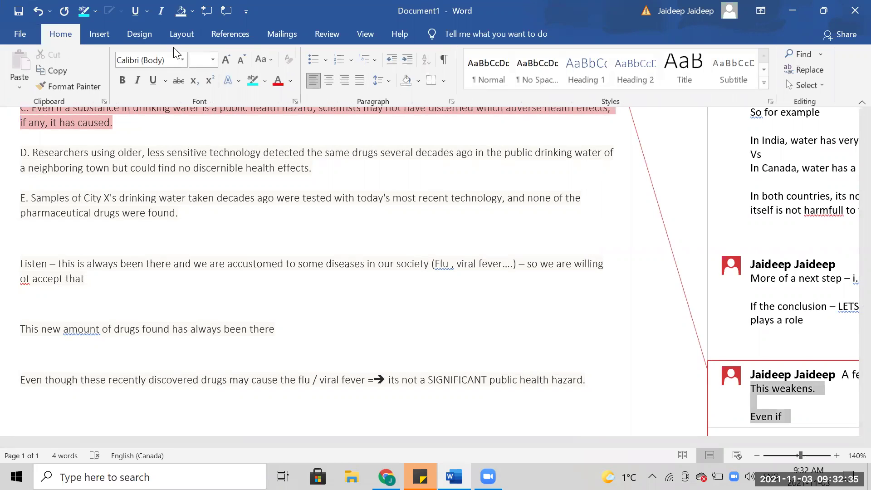
left_click(170, 55)
key("Up")
key("Return")
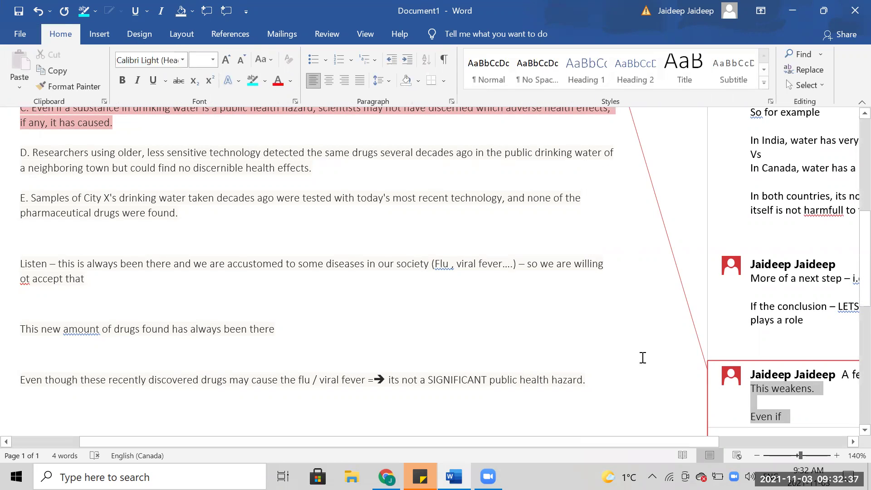
left_click(826, 408)
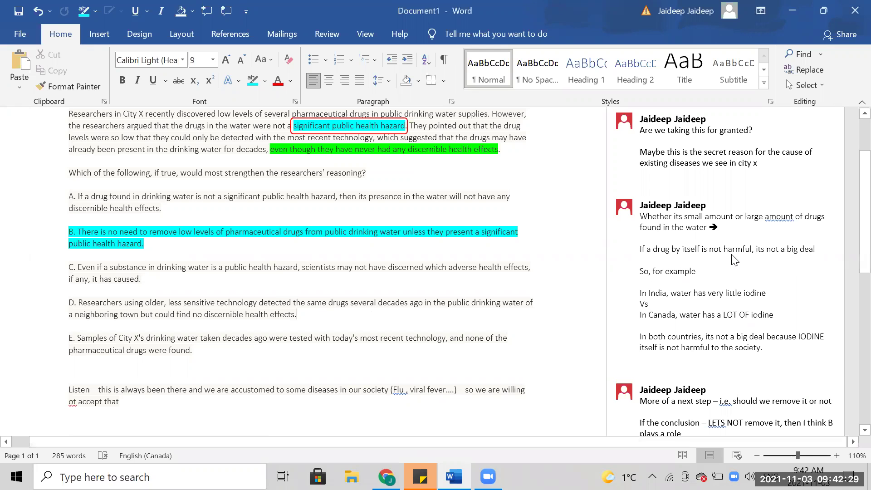
- Continue choice C's comment with "charcoal is a public health –scientists may not have discerned the health effect of how charcoal has causes damange"
left_click(671, 282)
left_click(640, 415)
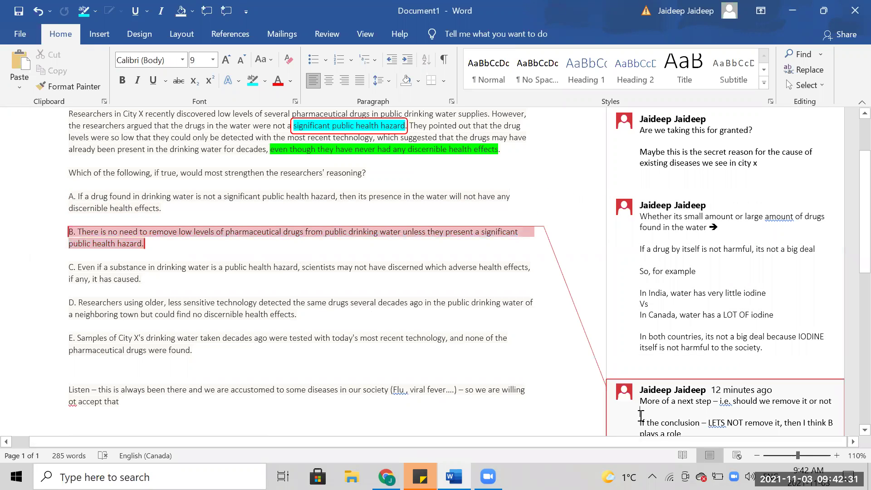
scroll(492, 302, "down", 3)
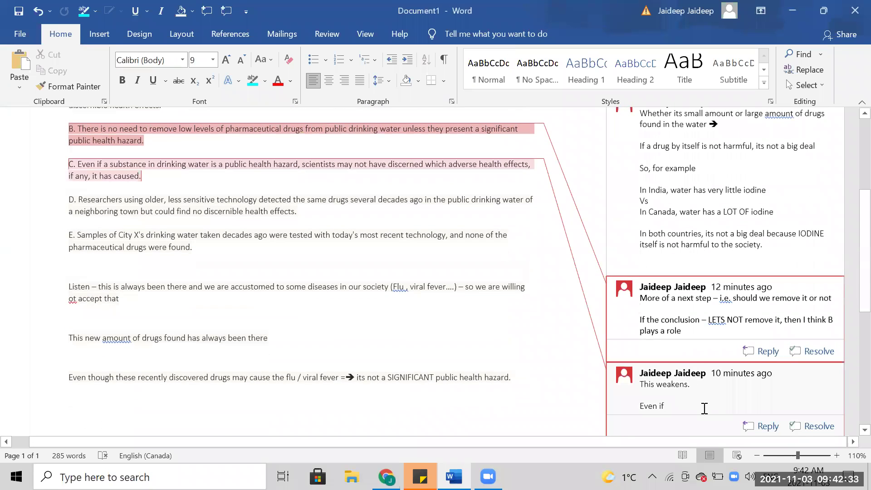
left_click(704, 410)
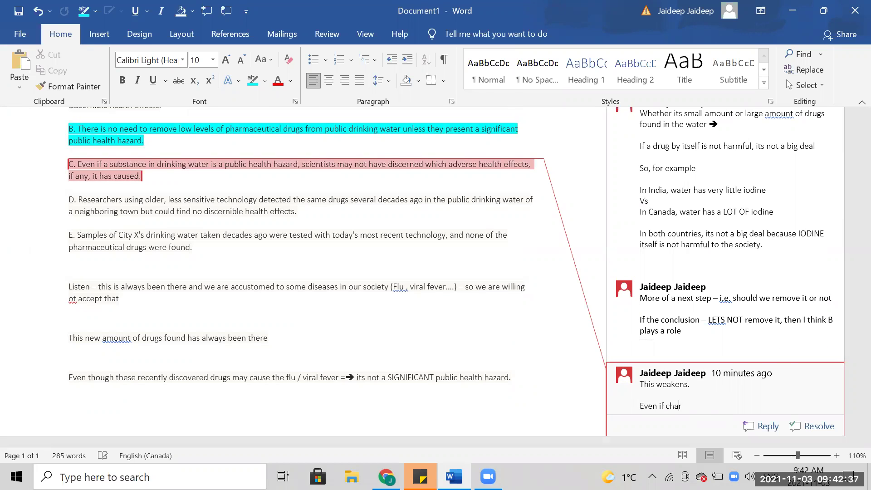
type("charcoal is a public health --?")
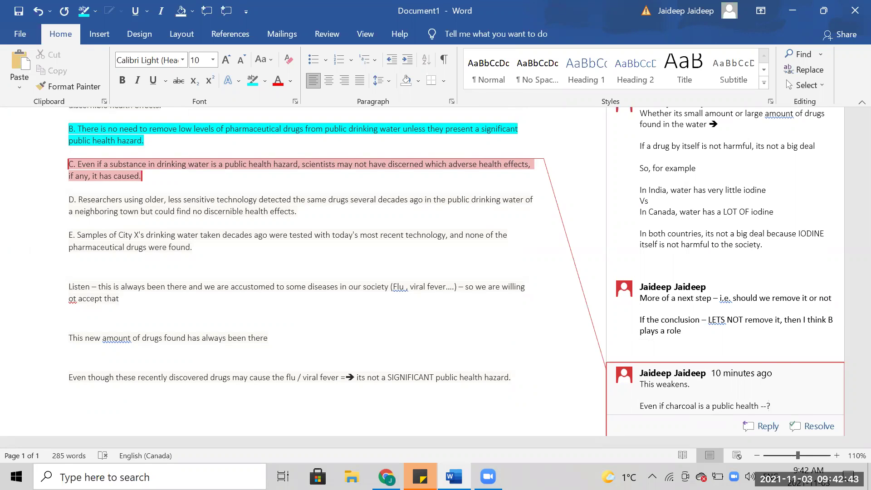
key("BackSpace")
key("BackSpace")
type("scientists may not have ")
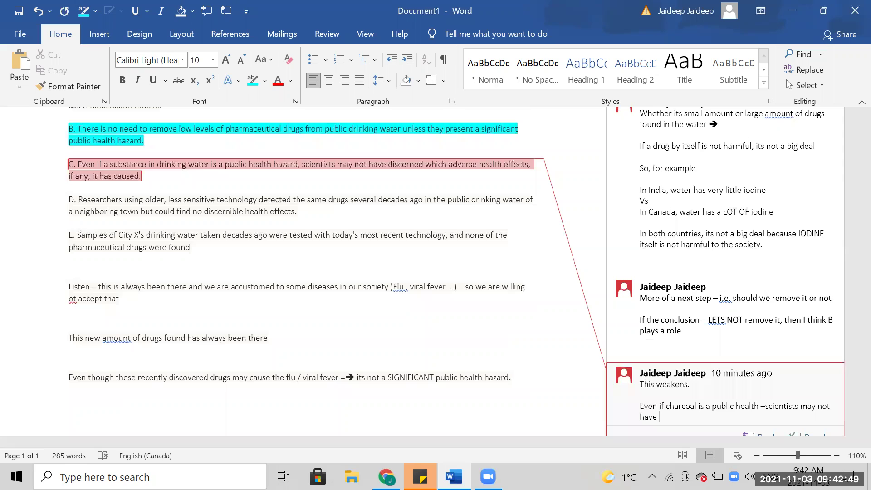
type("discerned the health effe")
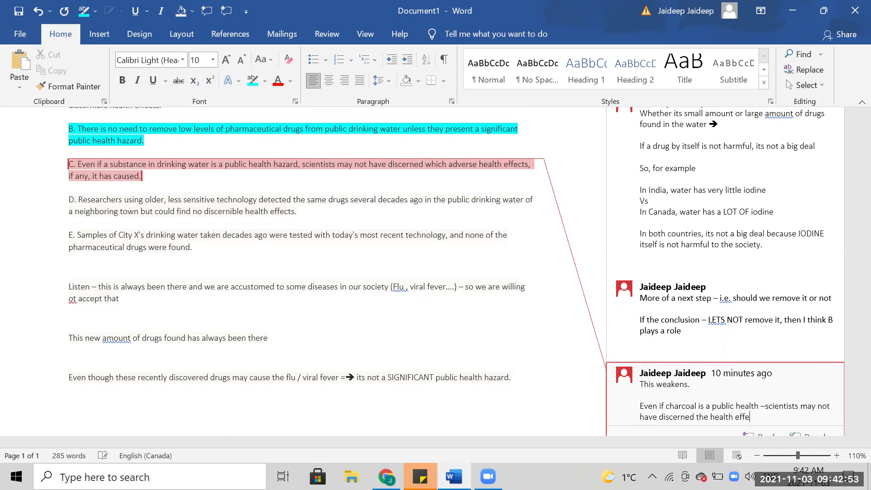
type("ct of how charcoal has cause")
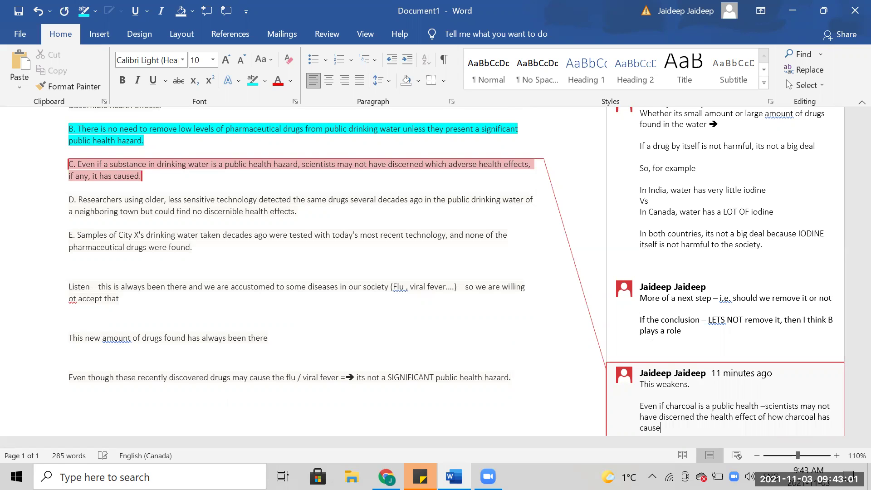
type("s deamange")
- Add a separate paragraph to the comment: "So doesn't this show that you have to remove the charcoal ?"
key("Return")
key("Return")
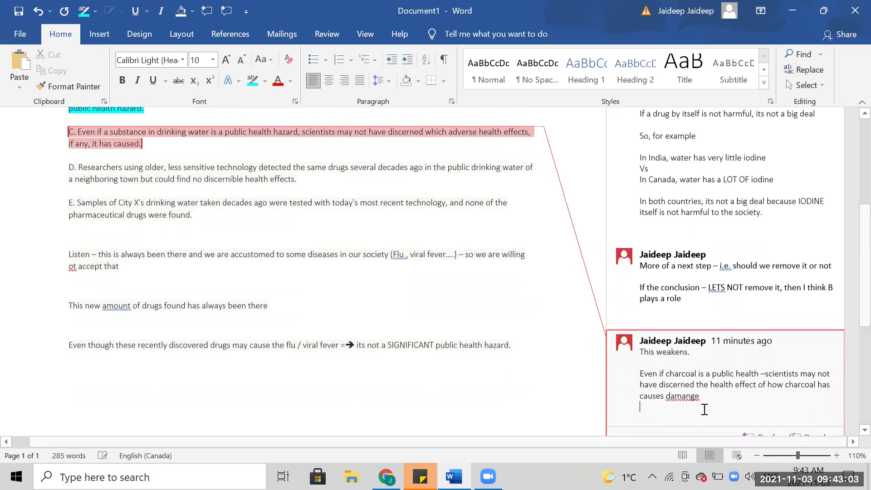
type("So does n")
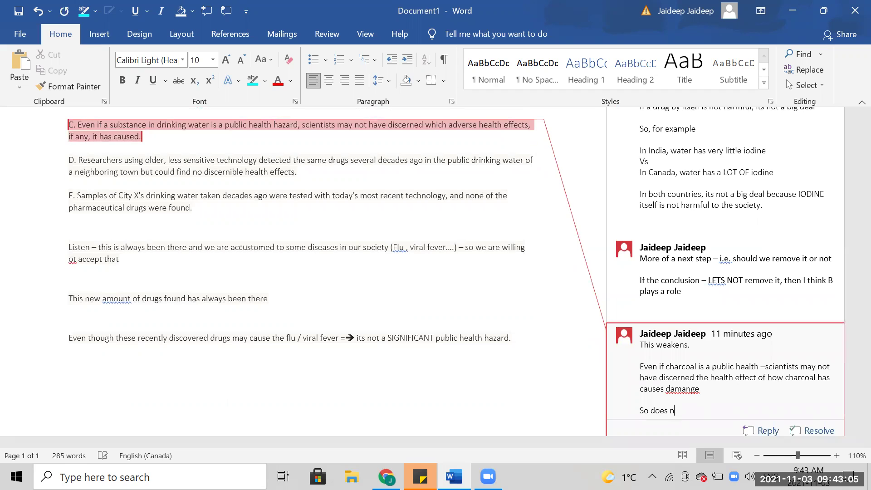
key("BackSpace")
key("BackSpace")
type("n't this show that you hav")
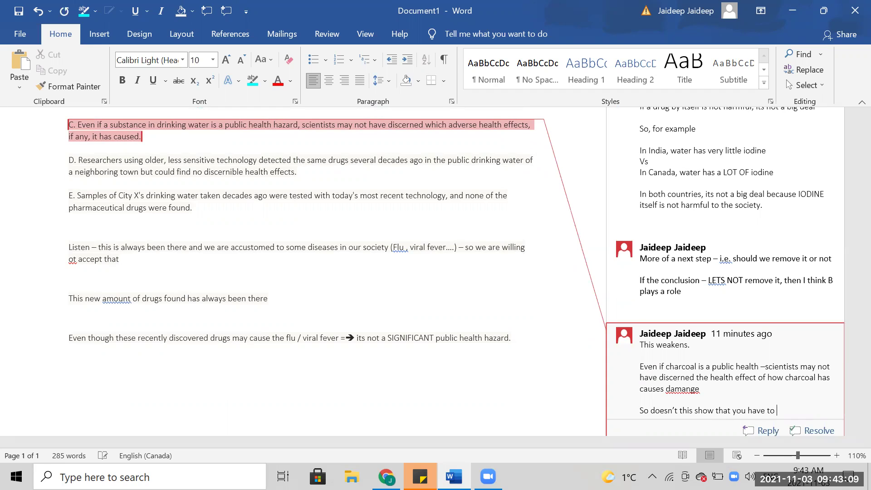
type("e to remove the ch arcoa")
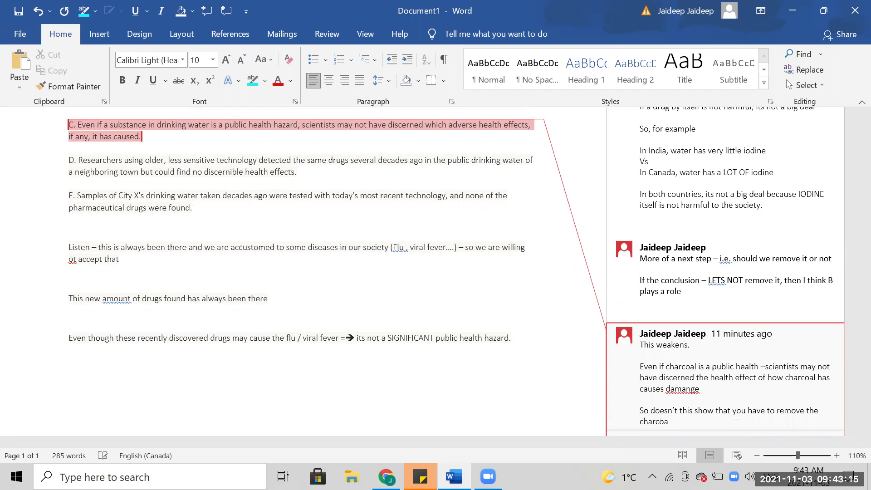
type("l ?")
- End the comment on a new line with "I need something that tells me that even if charcoal is found", an arrow and "It's always been there."
key("Return")
type("I")
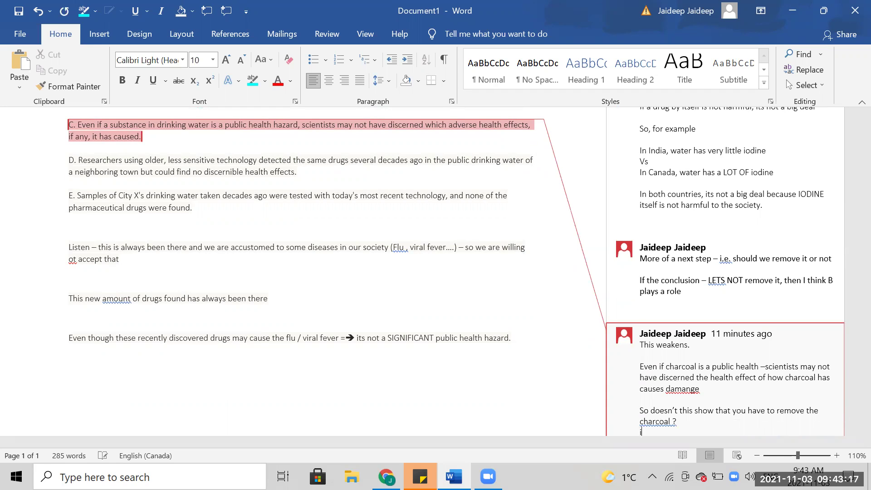
type(" need something that tells me that ")
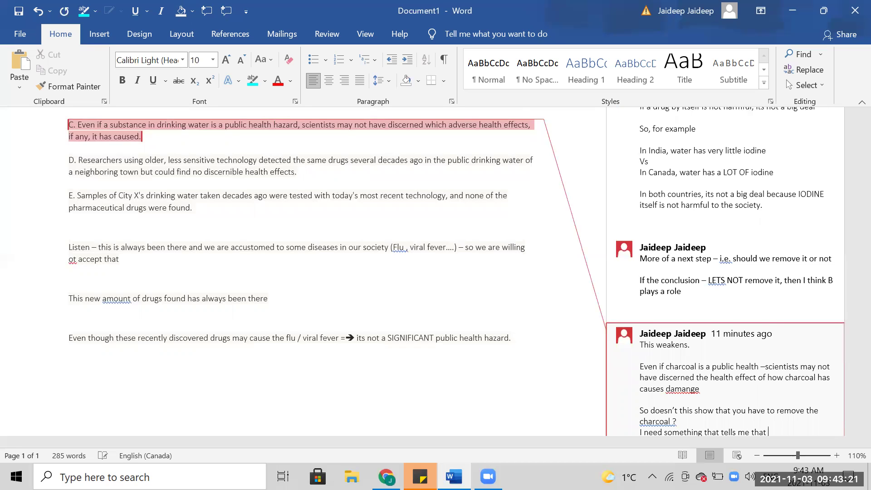
type("even if charcoal")
key("BackSpace")
type("al is found --")
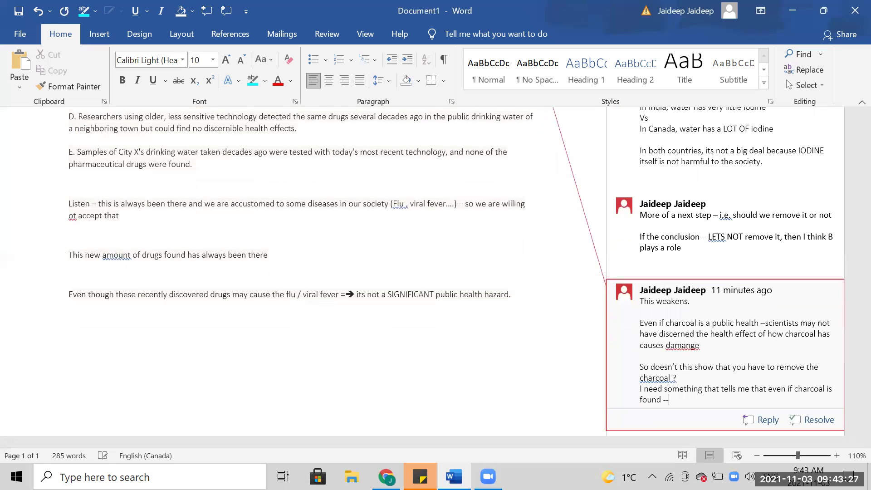
type("> tig deal")
key("BackSpace")
type(". It 's alwas b")
key("BackSpace")
key("BackSpace")
key("BackSpace")
key("BackSpace")
type("ys been there.")
- Strike through the whole text of answer choice C
scroll(142, 200, "up", 4)
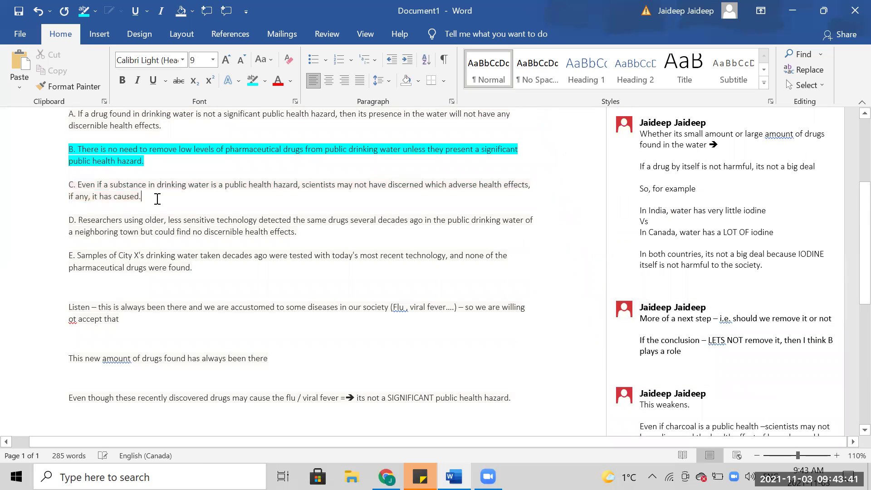
double_click(43, 181)
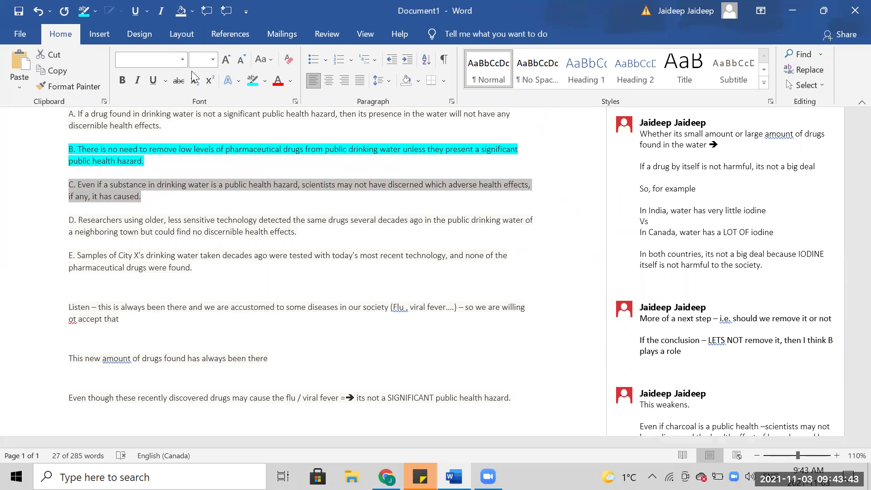
left_click(178, 80)
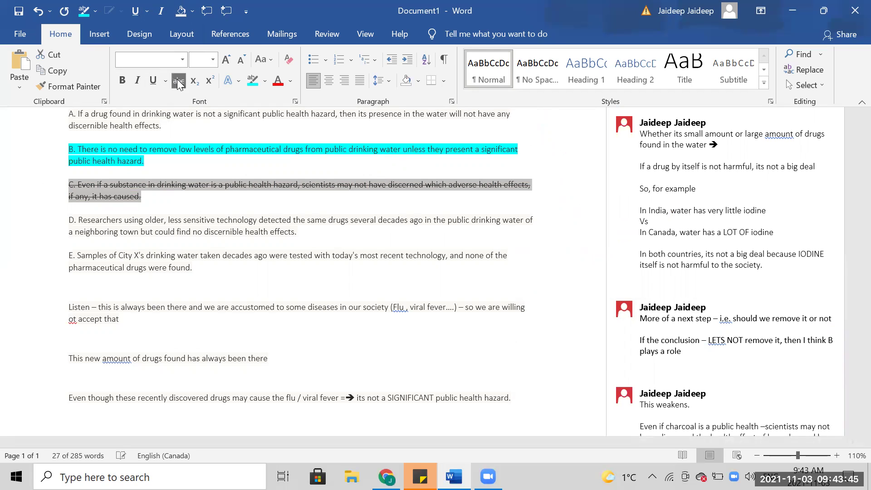
left_click(215, 273)
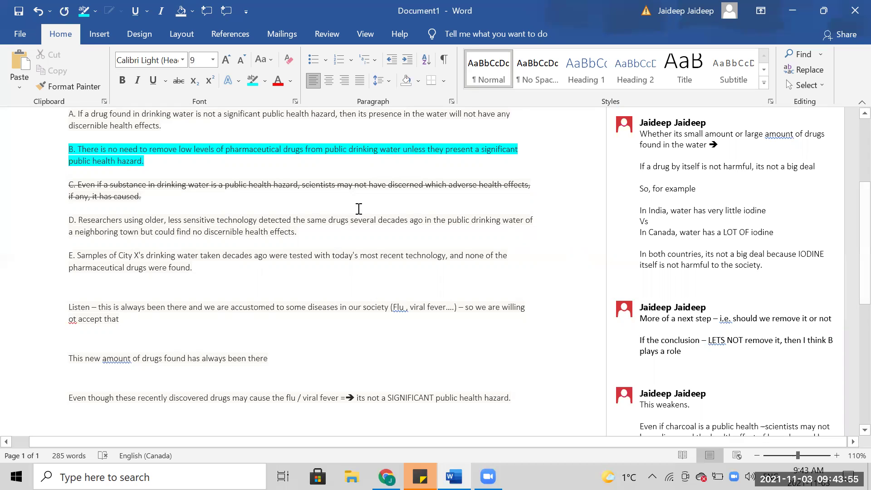
left_click_drag(345, 234, 62, 217)
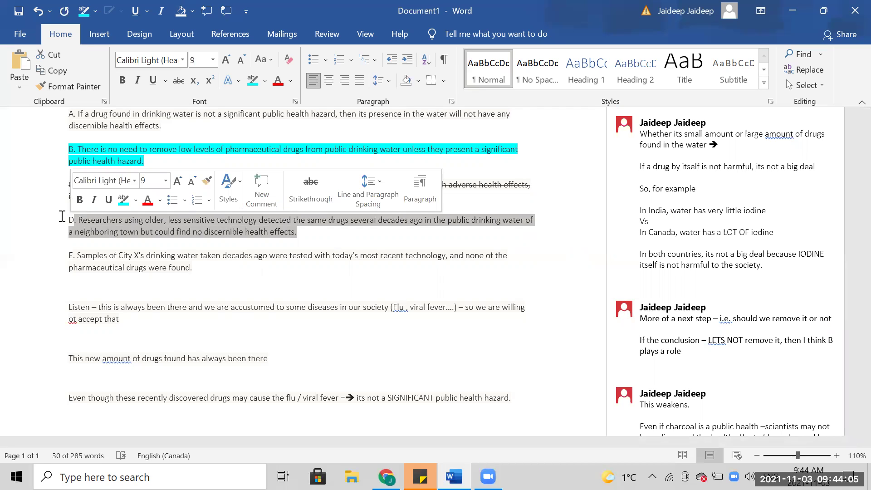
left_click(62, 216)
mouse_move(131, 222)
left_mouse_down()
mouse_move(233, 233)
mouse_move(261, 225)
left_mouse_up()
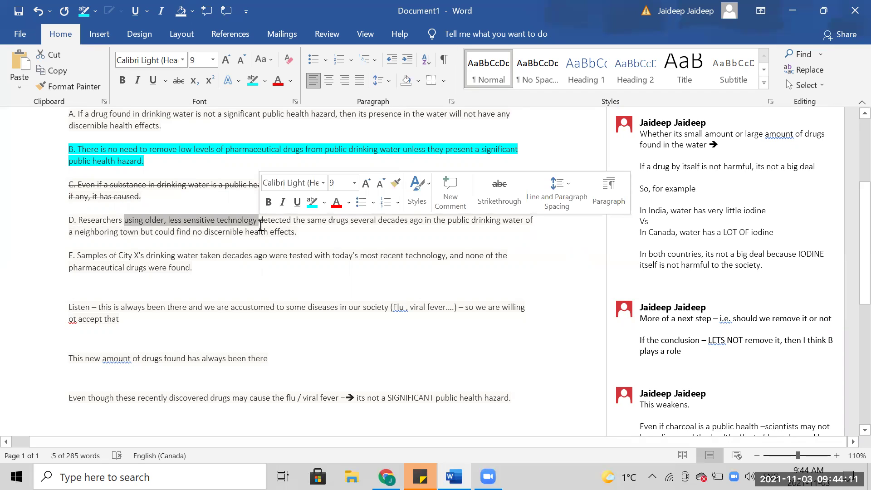
left_click(317, 308)
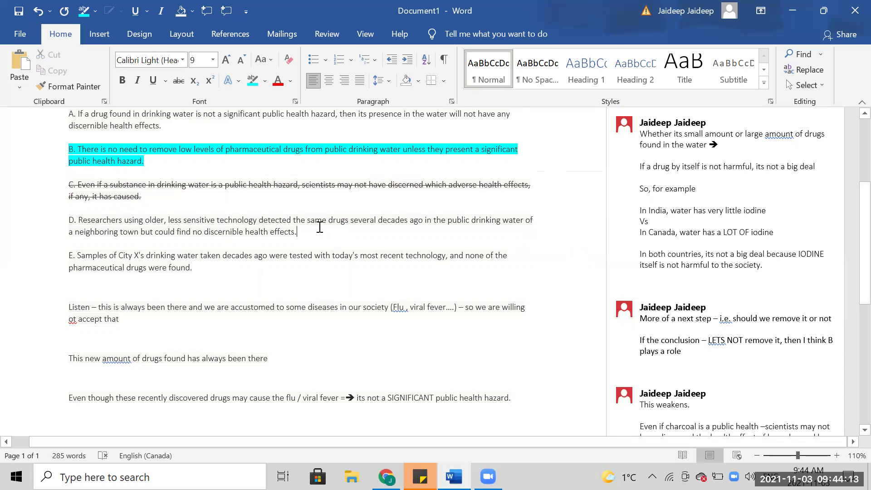
- Attach a new comment to answer choice D reading "This is in neighboring town"
left_click_drag(44, 207, 44, 220)
left_click(107, 34)
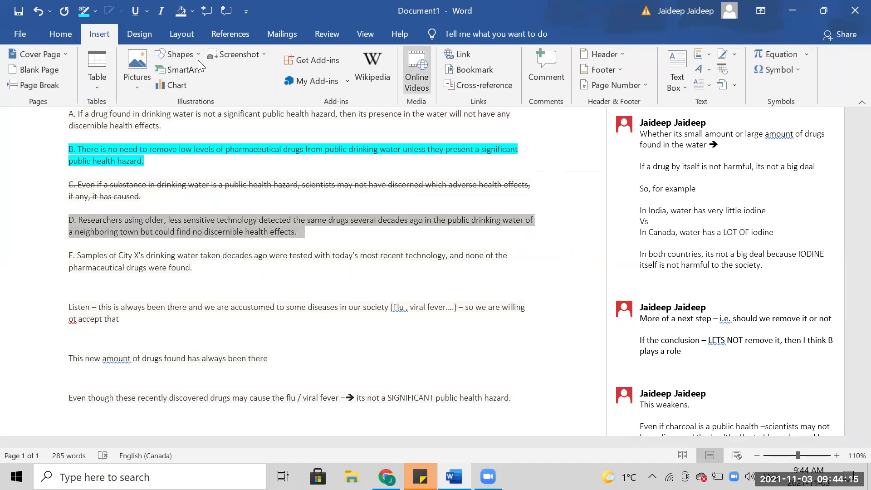
key("ctrl+alt+m")
type("Thisi s")
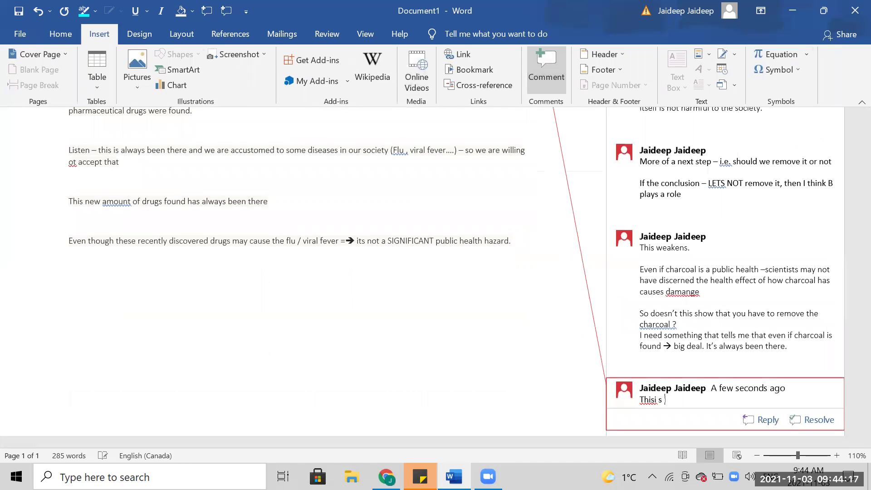
key("BackSpace")
key("BackSpace")
key("BackSpace")
type("is in neighboring town")
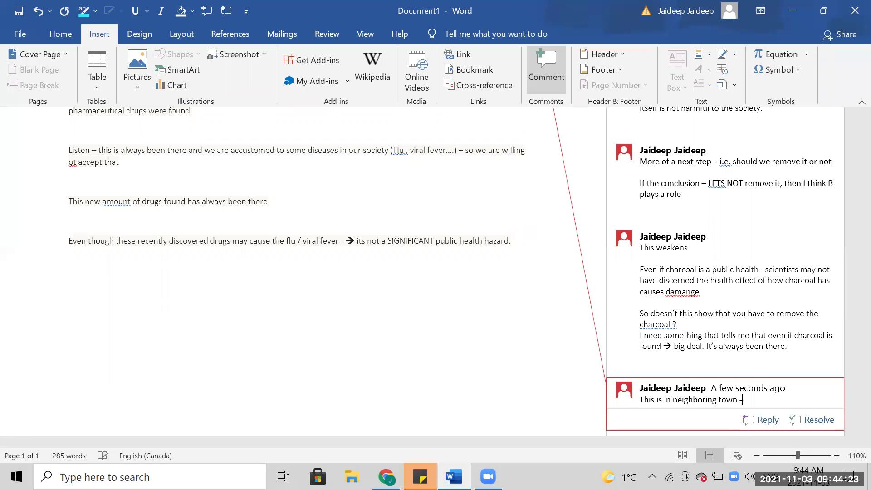
- Continue answer choice D's comment with "--- the drugs is much higher in quantity."
type(" --- the")
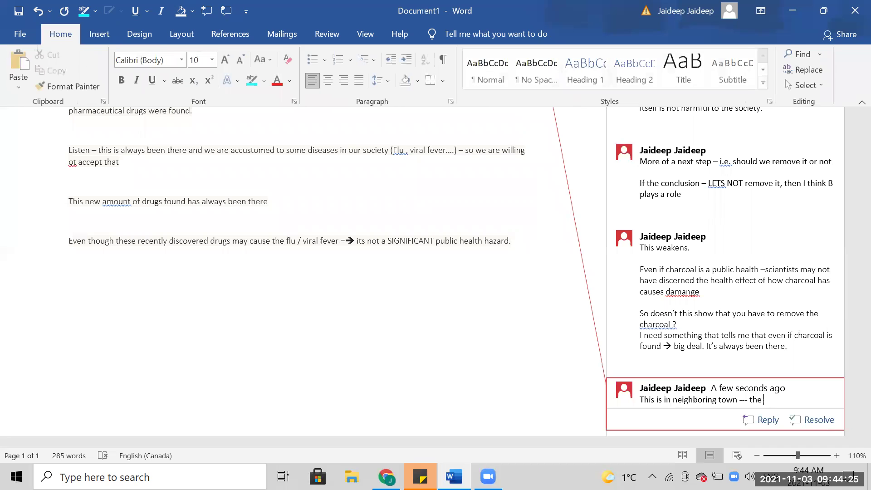
scroll(426, 216, "up", 5)
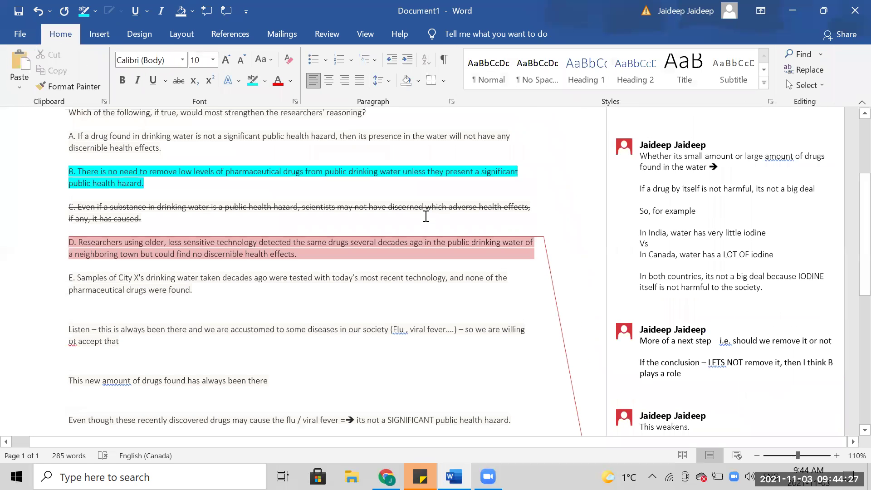
type("drugs is muc")
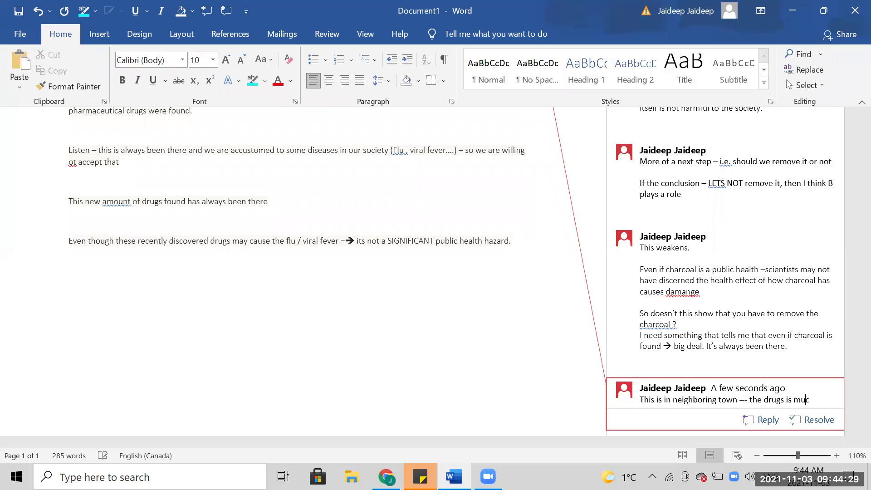
type("h higher in quant")
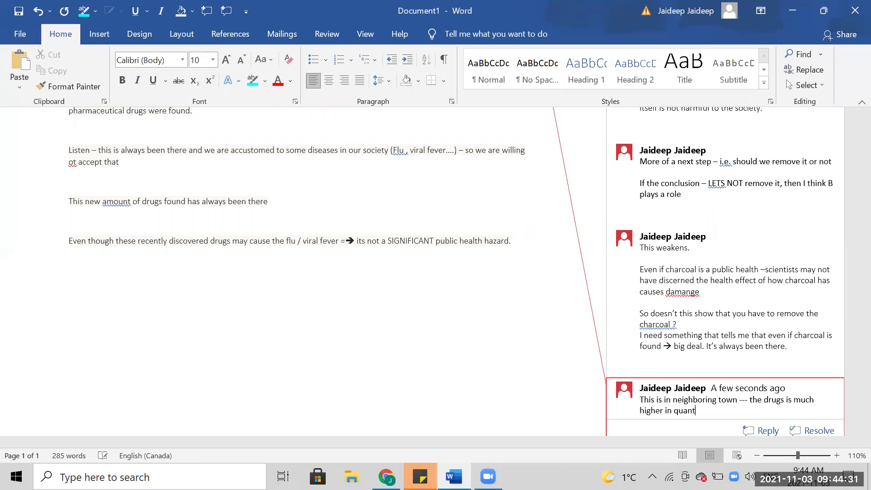
type("ity.")
- Highlight the text of answer choice D in bright green
scroll(304, 272, "up", 4)
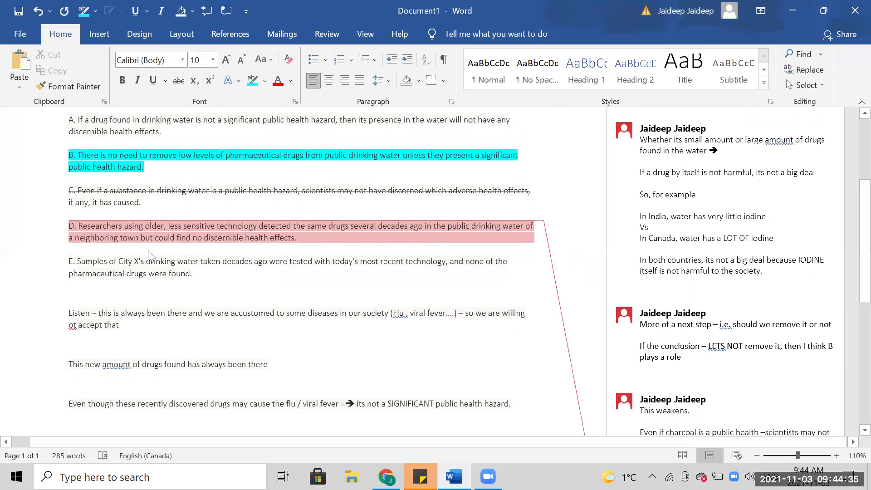
left_click_drag(297, 238, 69, 226)
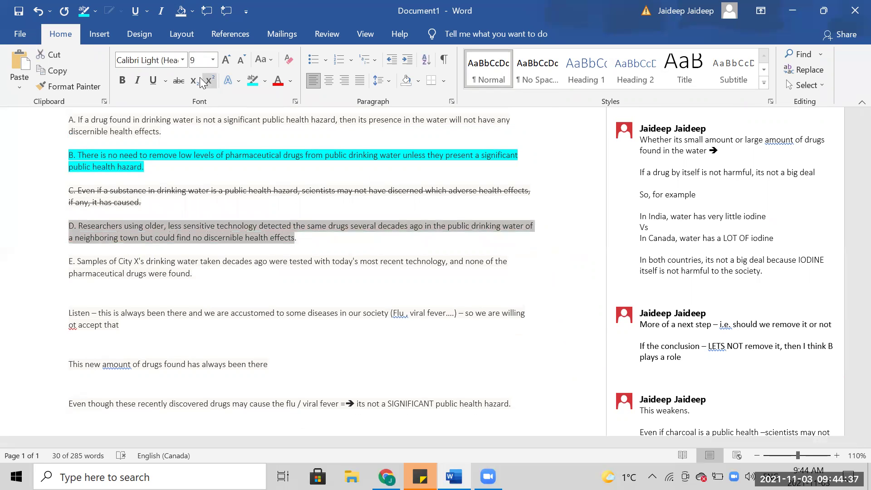
left_click(265, 81)
left_click(265, 80)
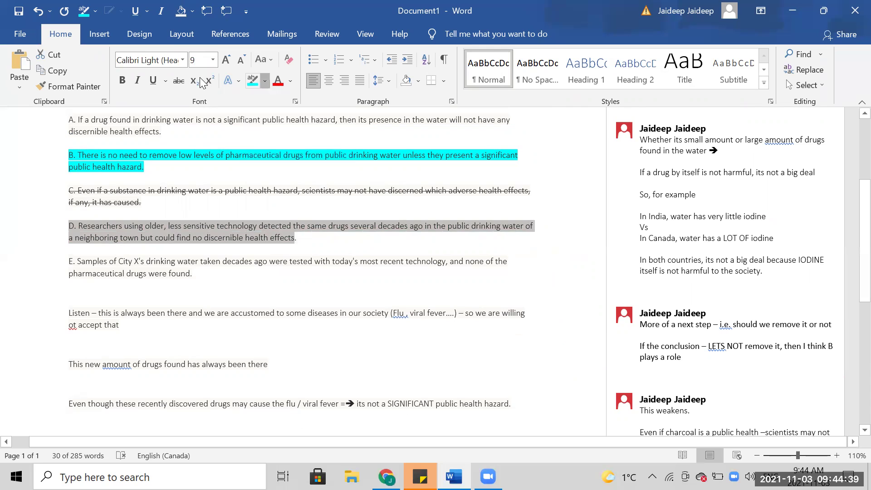
left_click(278, 100)
left_click(299, 238)
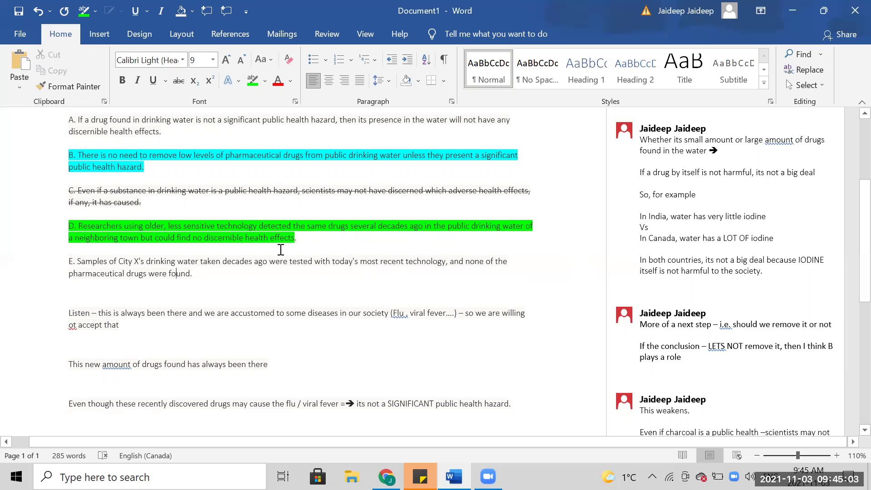
double_click(41, 225)
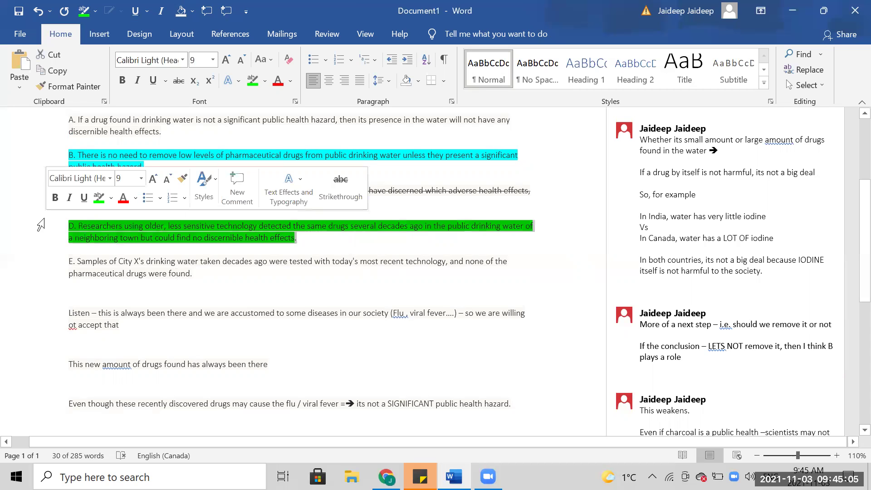
left_click(152, 318)
scroll(153, 319, "up", 5, "ctrl")
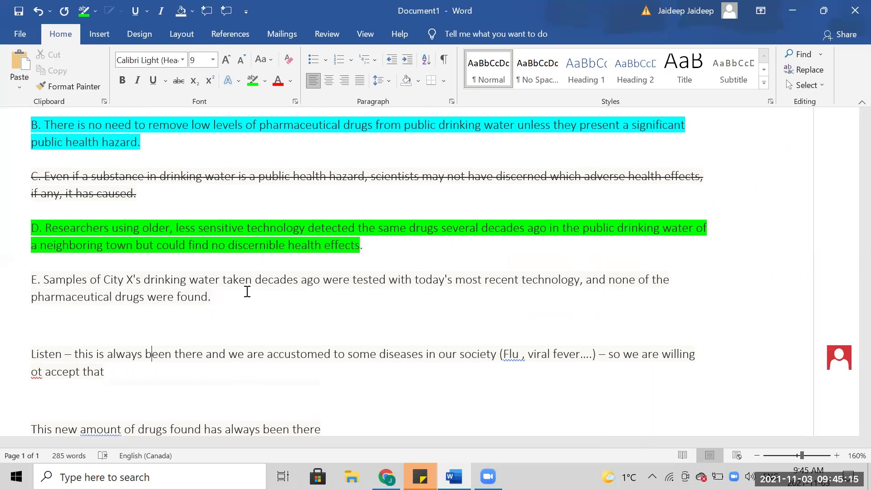
left_click_drag(336, 278, 40, 274)
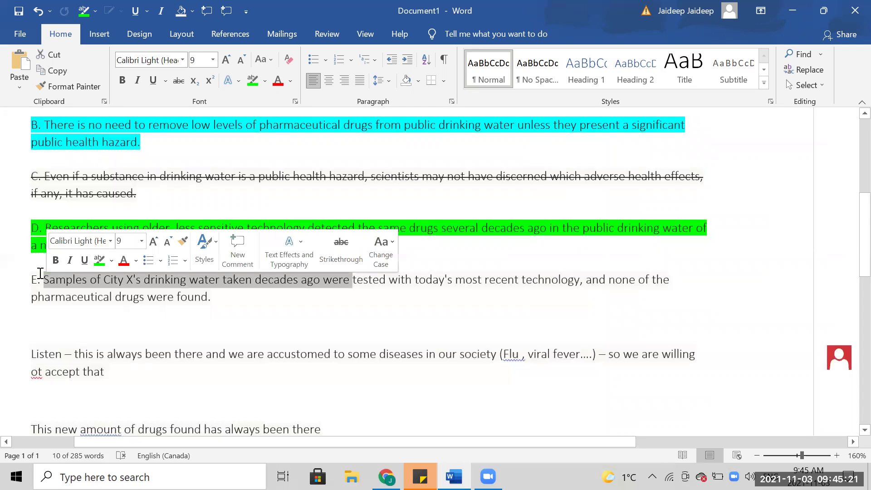
left_click(252, 305)
- Attach a new comment to answer choice E reading "This goes against the premise"
left_click_drag(253, 305, 29, 277)
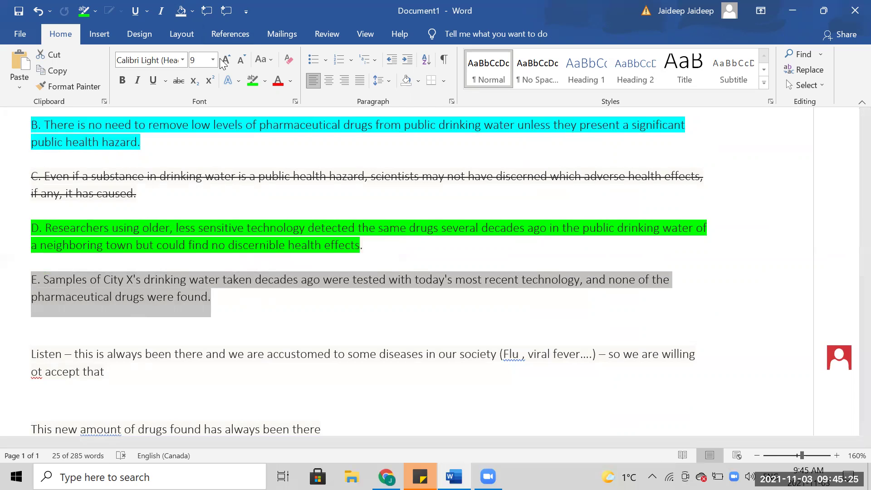
left_click(115, 32)
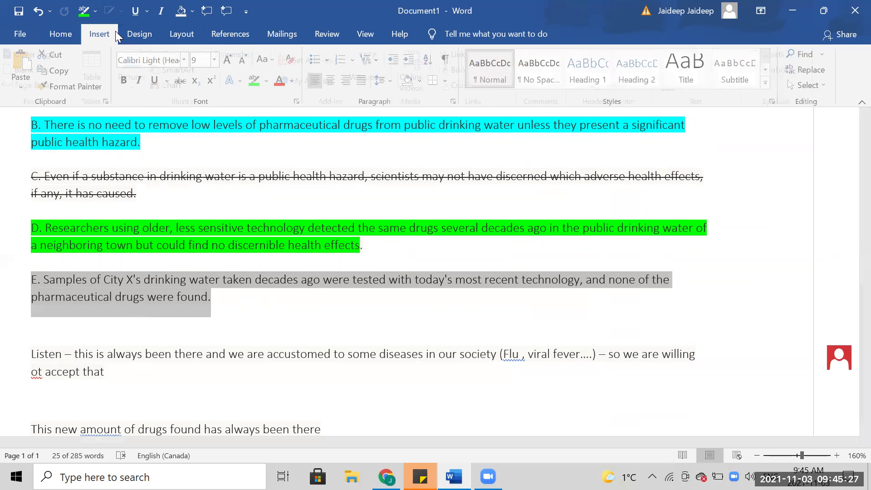
key("ctrl+alt+m")
type("This goes a")
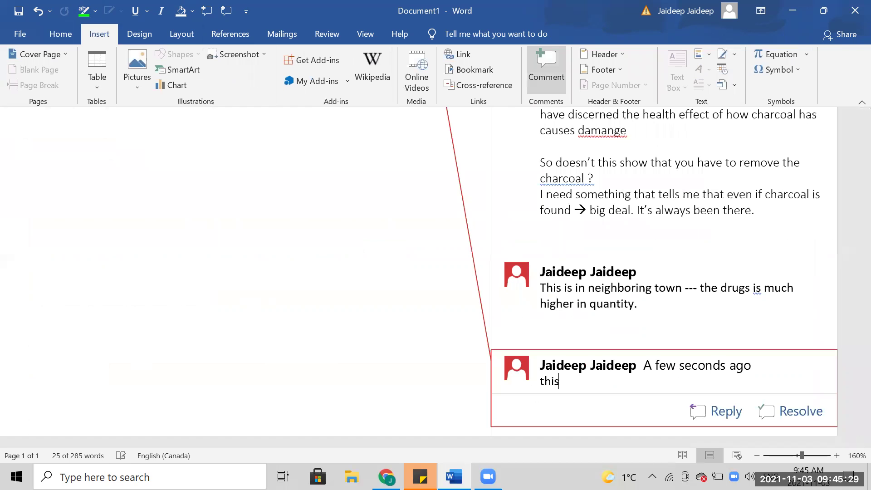
type("gainst the premise")
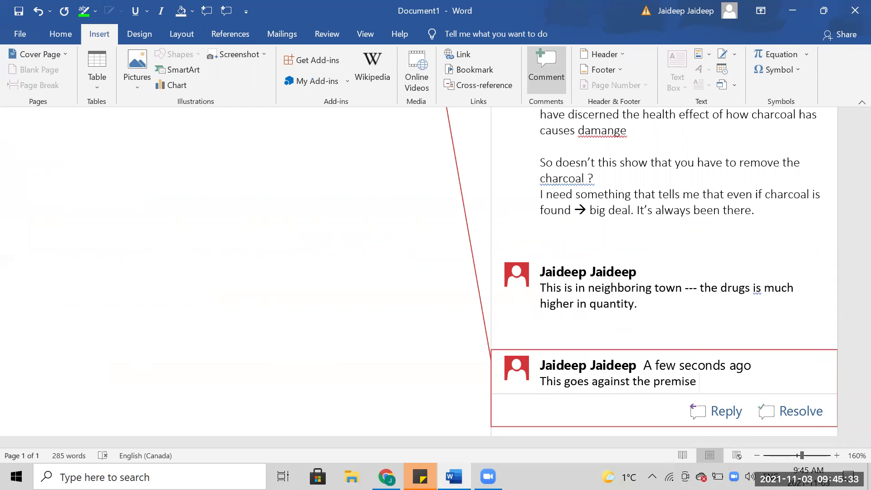
scroll(565, 170, "down", 2)
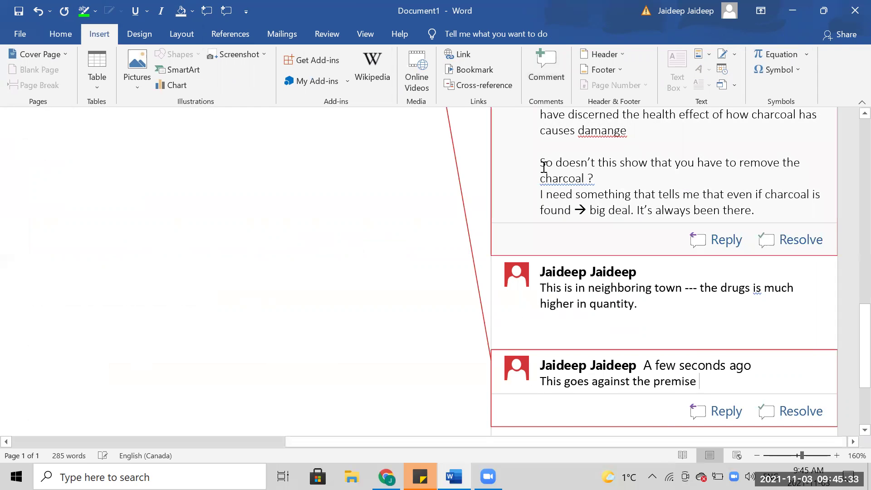
key("BackSpace")
- Continue answer choice E's comment with the sentence "Because the premise – says – charcoal has always been there."
type(". because the p")
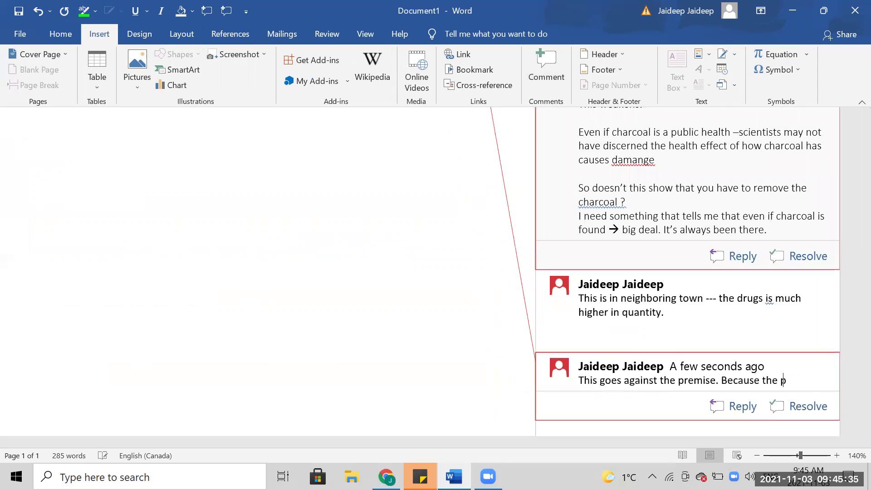
type("remise - says its always b")
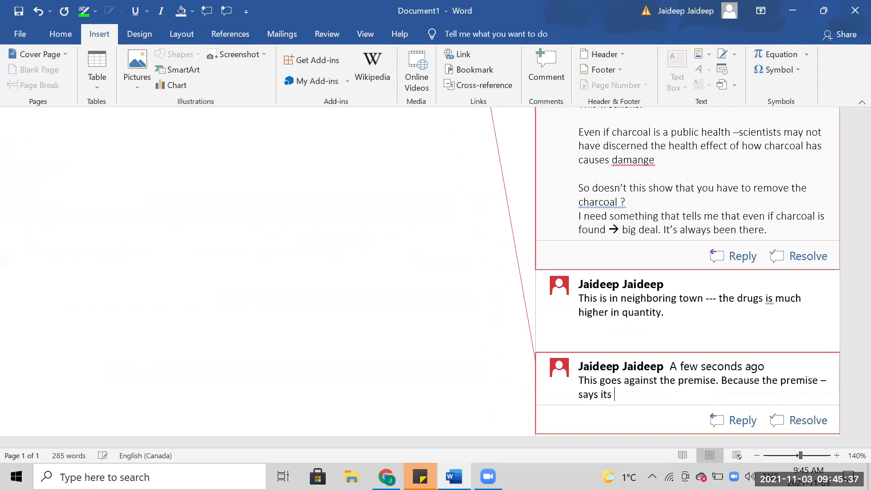
key("BackSpace")
type("have")
key("BackSpace")
key("BackSpace")
key("BackSpace")
key("BackSpace")
key("BackSpace")
key("BackSpace")
key("BackSpace")
key("BackSpace")
key("BackSpace")
key("BackSpace")
key("BackSpace")
key("BackSpace")
key("BackSpace")
key("BackSpace")
type("- charcoal has always bee")
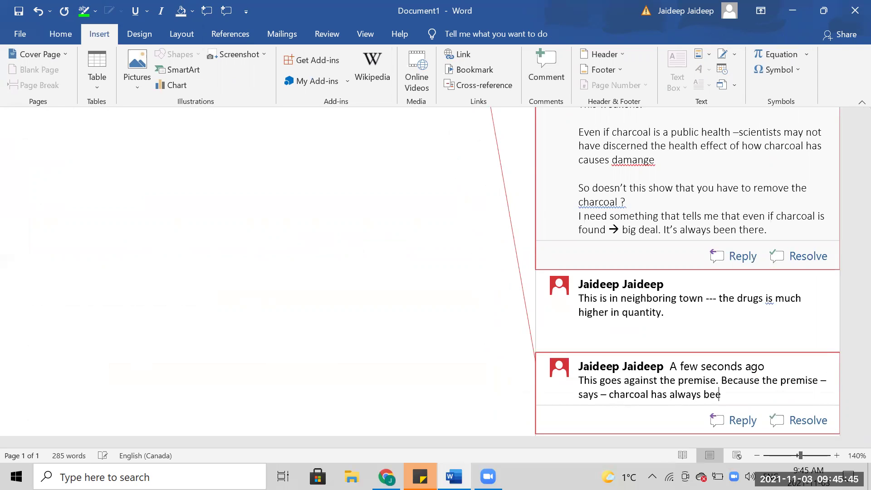
type("n there.")
- Start a separate paragraph in answer choice E's comment reading "So if option E is true – then"
key("Return")
type("So why")
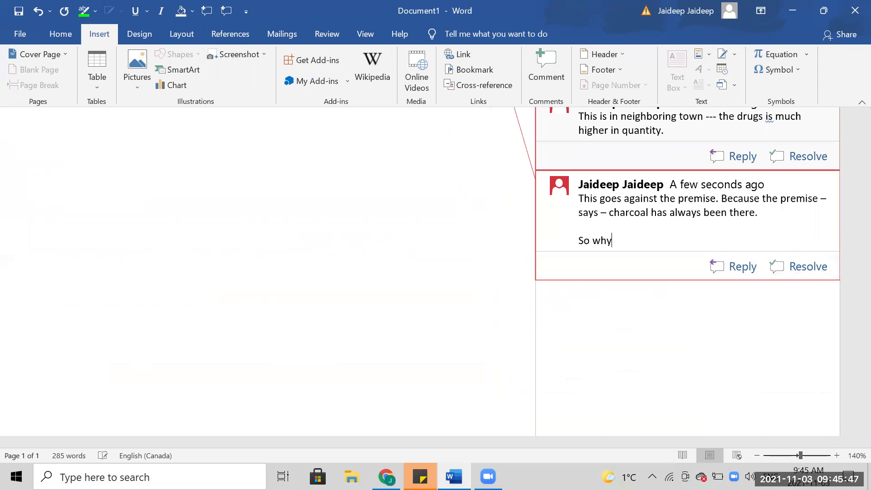
type(" is option E")
key("BackSpace")
key("BackSpace")
key("BackSpace")
key("BackSpace")
key("BackSpace")
key("BackSpace")
key("BackSpace")
key("BackSpace")
key("BackSpace")
key("BackSpace")
key("BackSpace")
key("BackSpace")
key("BackSpace")
key("BackSpace")
key("BackSpace")
type("if option E is true --")
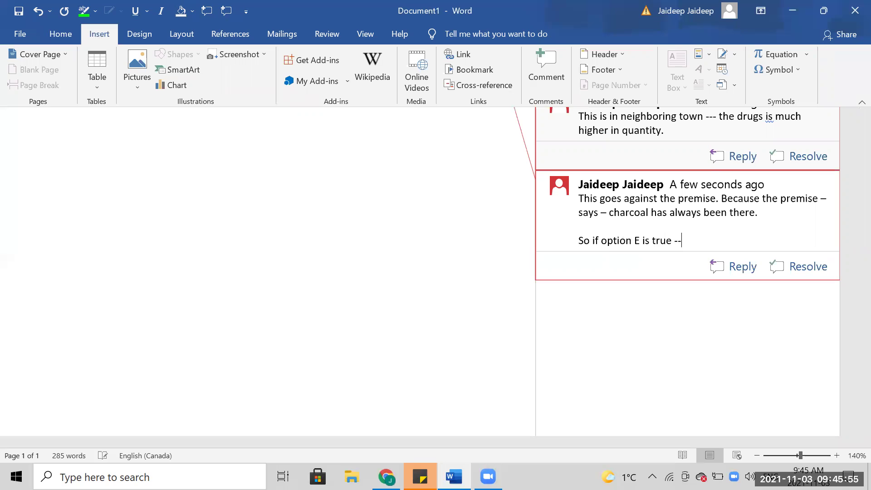
type(" then")
- Highlight the passage phrase "which suggested that the drugs may have already been present in the drinking water for decades" in light gray
scroll(361, 256, "down", 1)
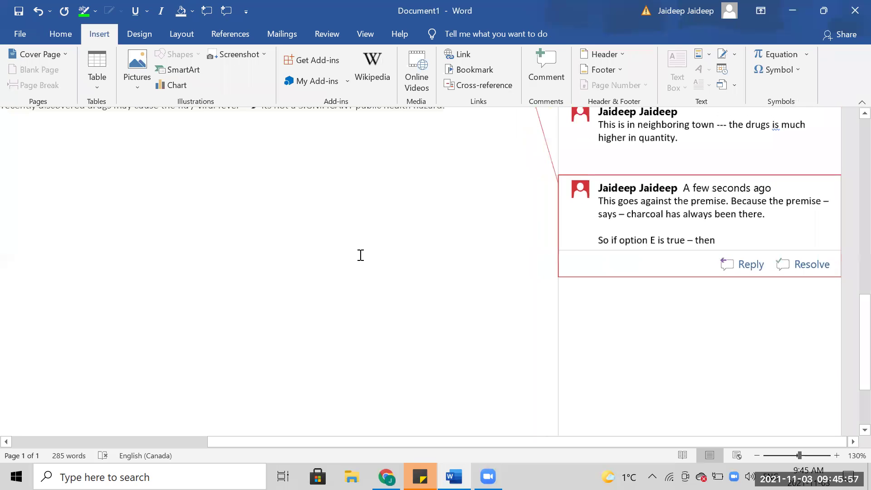
scroll(361, 256, "down", 1)
scroll(360, 255, "up", 10)
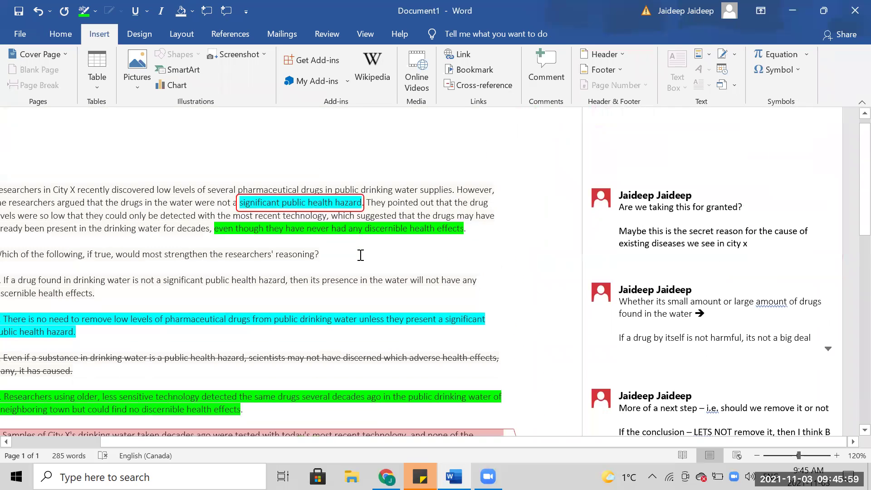
scroll(361, 256, "down", 2)
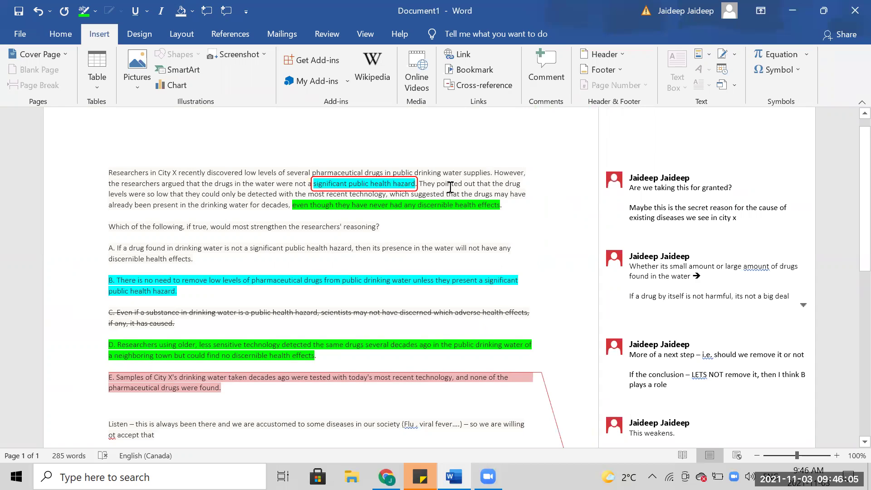
left_click_drag(288, 207, 390, 195)
left_click(72, 41)
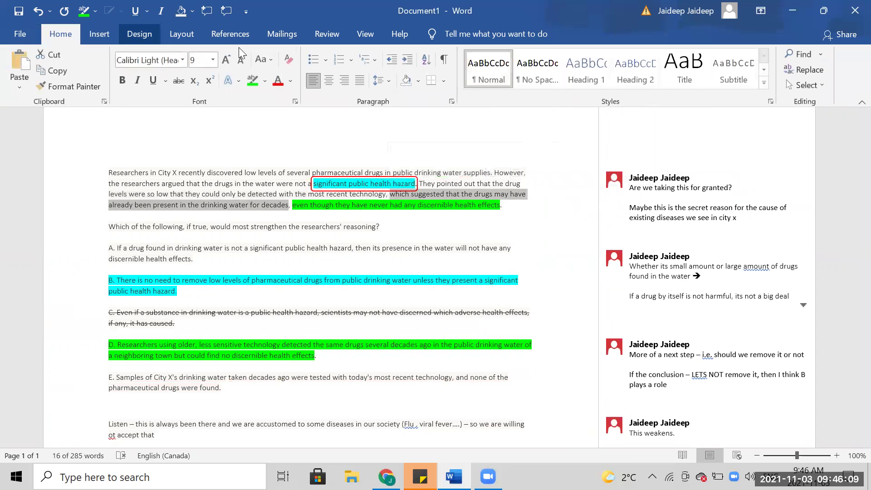
left_click(265, 81)
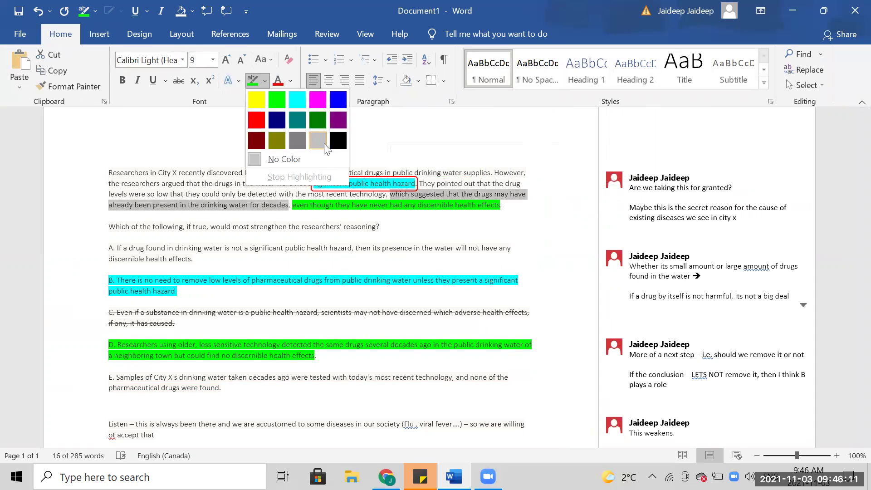
left_click(192, 259)
- Complete the unfinished sentence in answer choice E's comment with "this in gray is wrong"
scroll(317, 254, "down", 2)
scroll(364, 227, "down", 5)
left_click(226, 140)
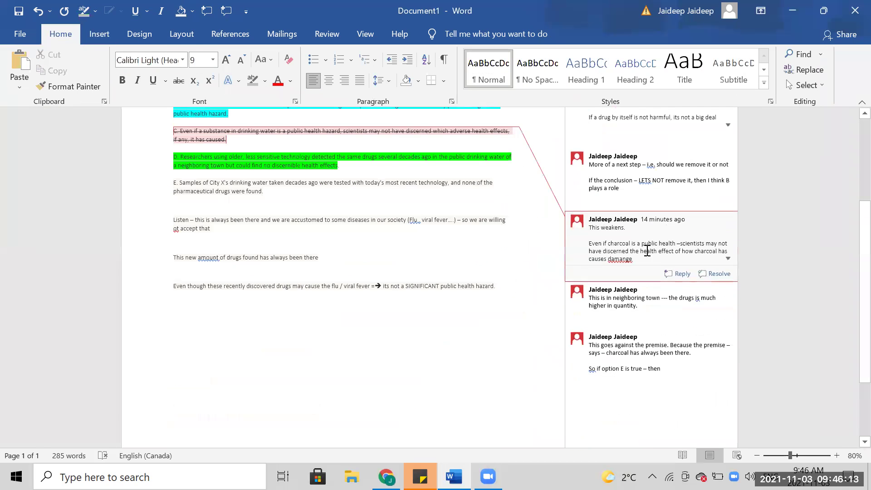
left_click(672, 368)
type("this is")
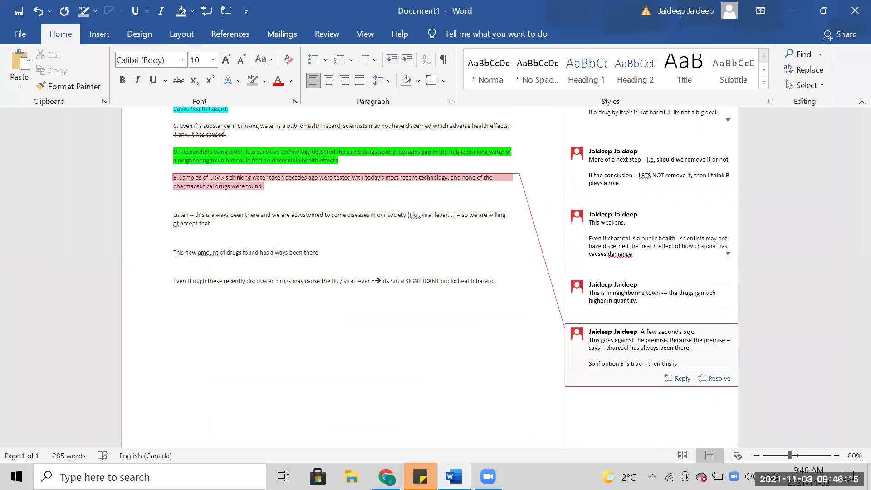
type(" gray is wrong")
scroll(282, 252, "up", 5)
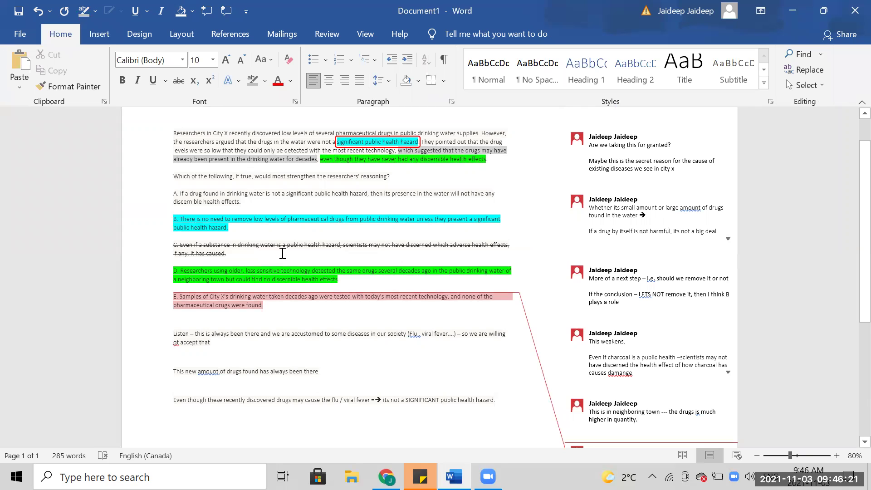
type("is wrong")
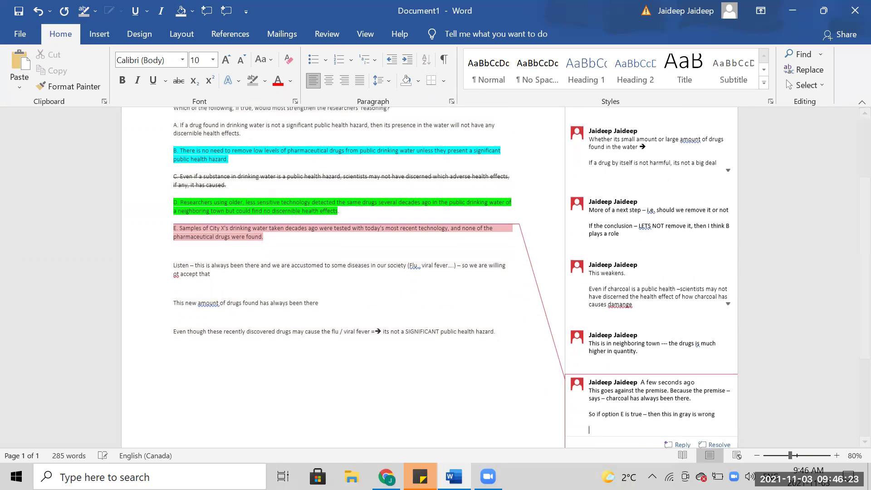
- Add a separate paragraph to answer choice E's comment reading "So there is a conflict"
key("Return")
type("So there is a conflict")
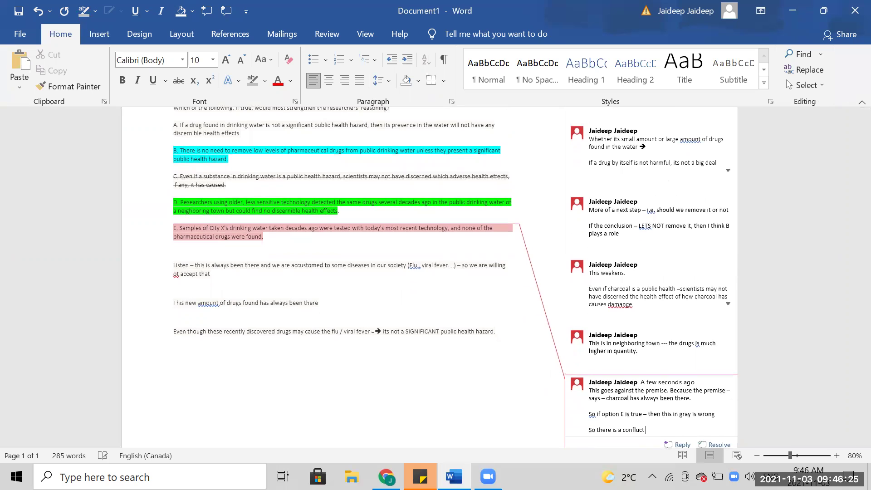
scroll(284, 265, "up", 2)
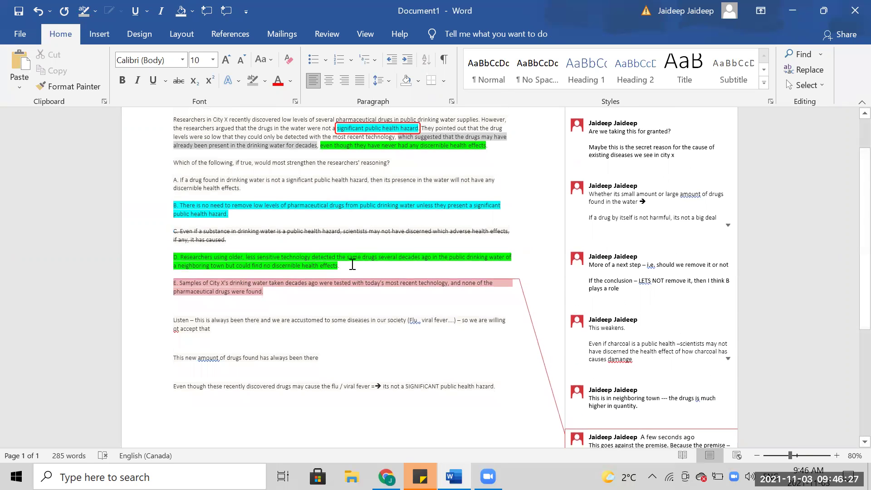
double_click(353, 264)
- Switch to the GMAT Club forum page in the browser and reveal the official answer to the City X question
left_click(386, 476)
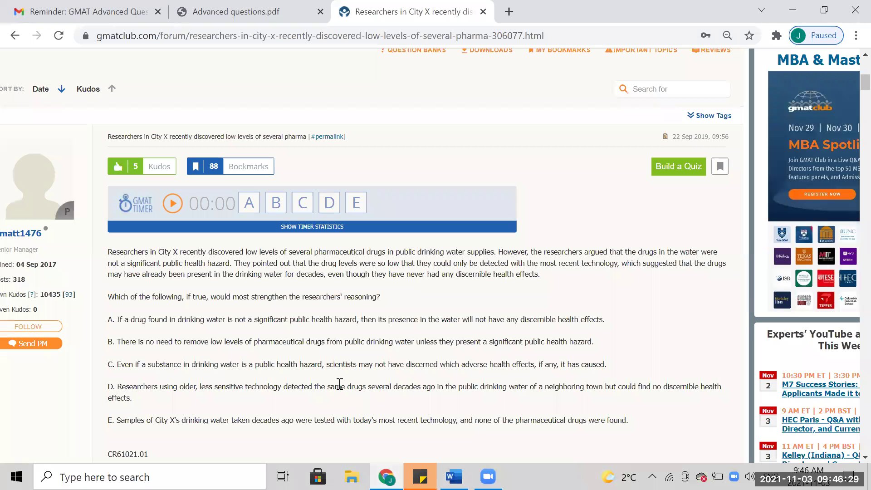
scroll(340, 384, "down", 3)
left_click(181, 364)
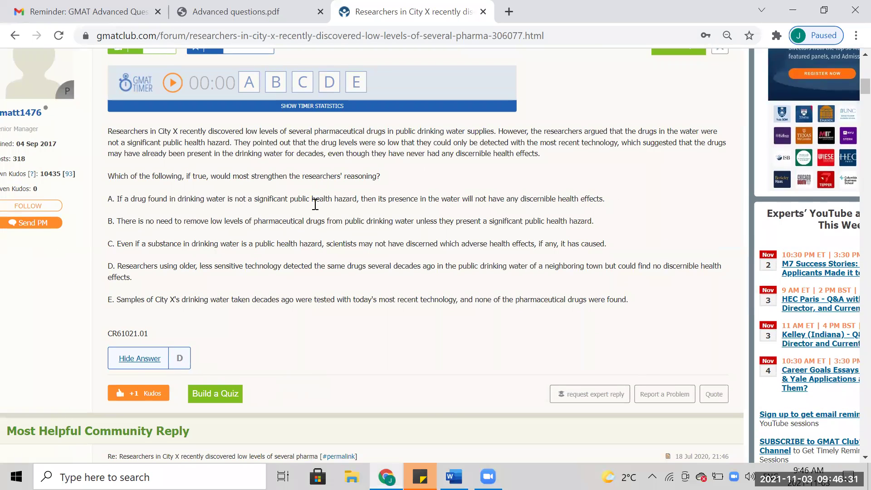